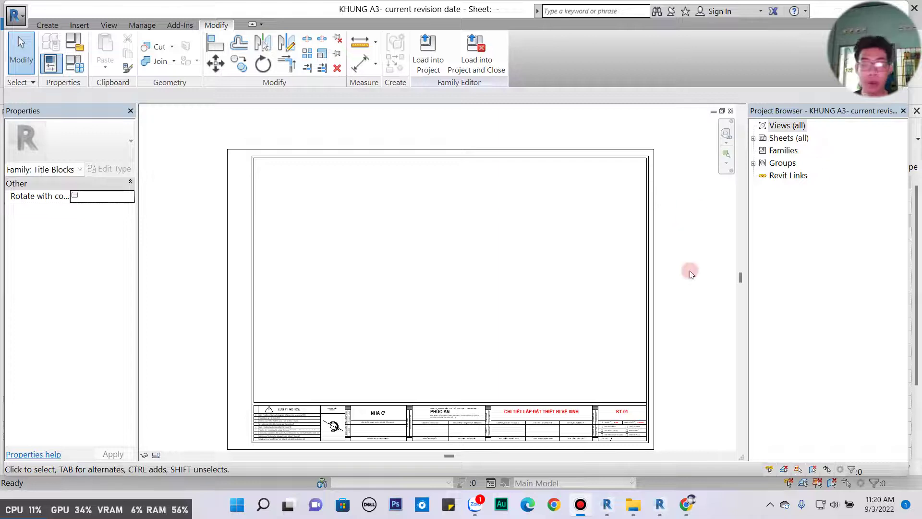
- Zoom and pan onto the empty drawing area of the KHUNG A3 title block
click(519, 269)
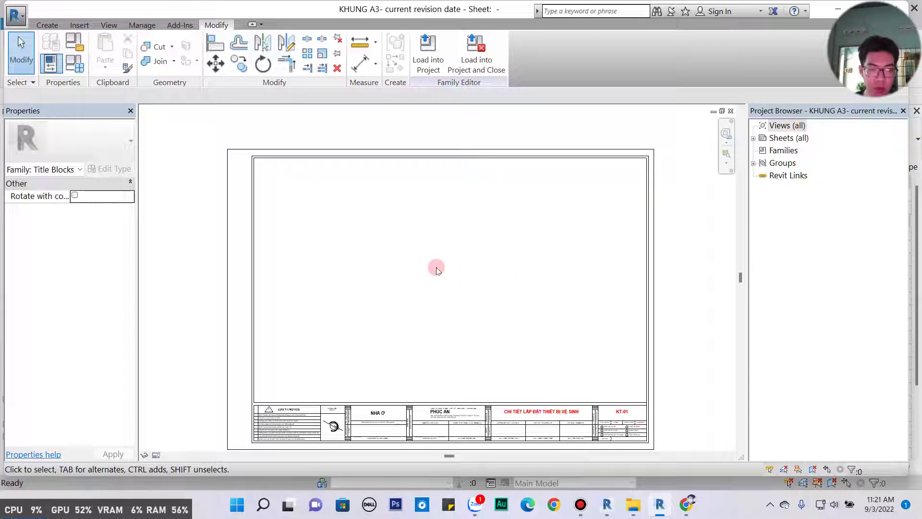
scroll(481, 275, down, 2)
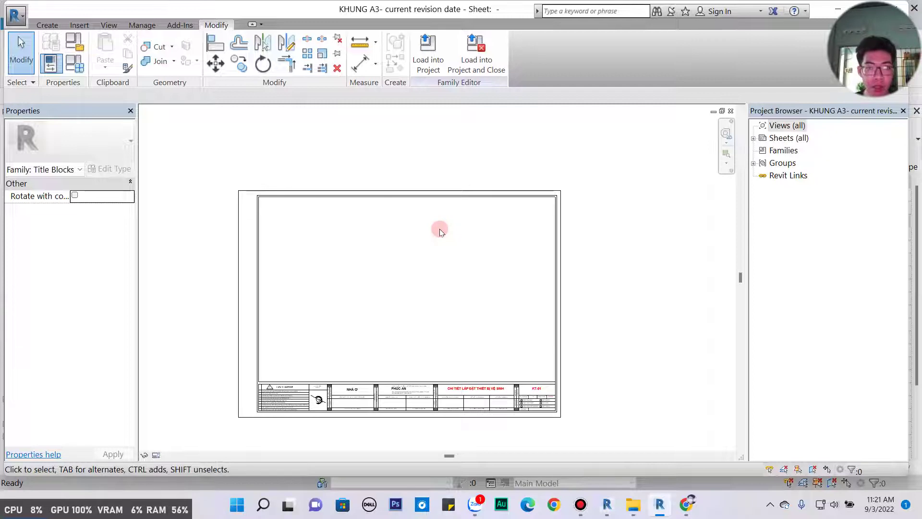
drag(596, 166, 197, 423)
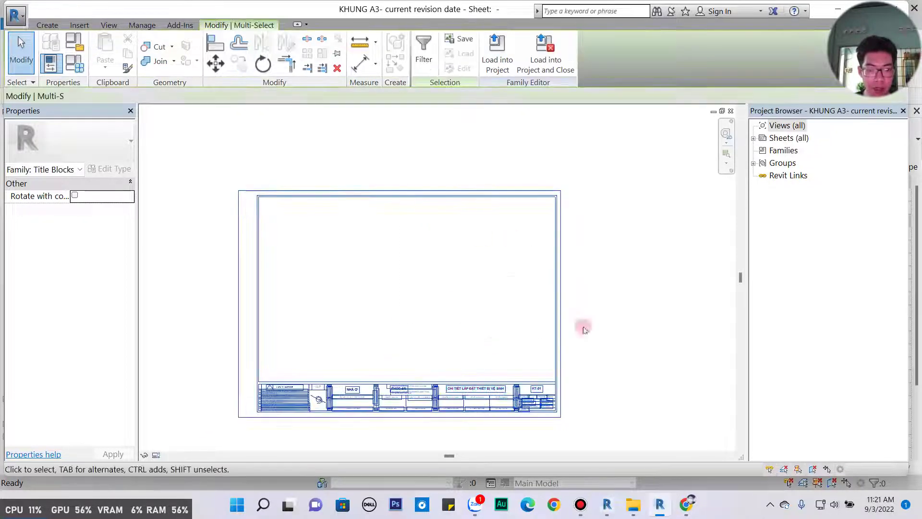
click(464, 281)
middle_drag(462, 280, 509, 288)
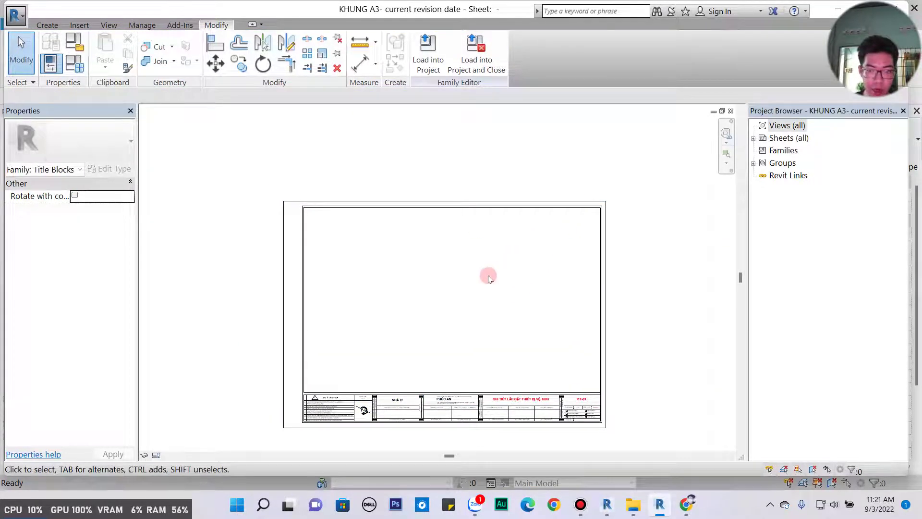
scroll(461, 283, up, 2)
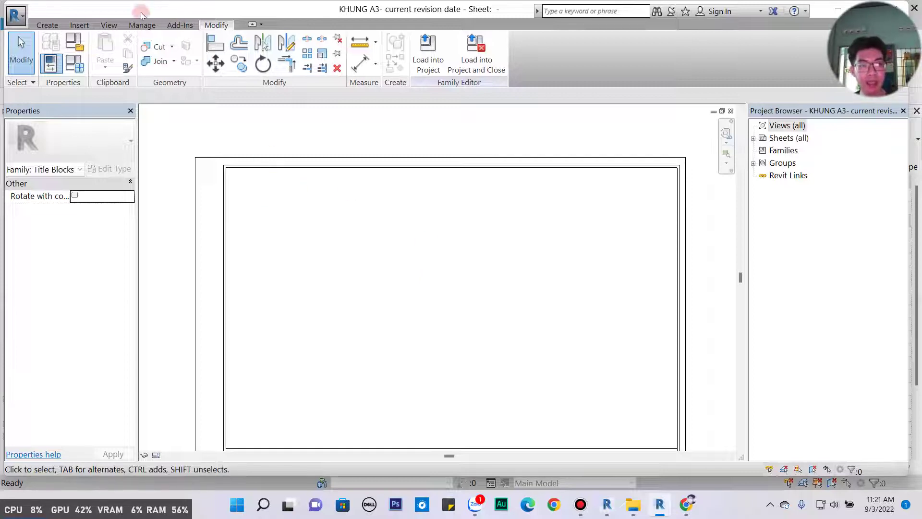
- Place a label showing the Sheet Issue Date parameter on the title block
click(48, 25)
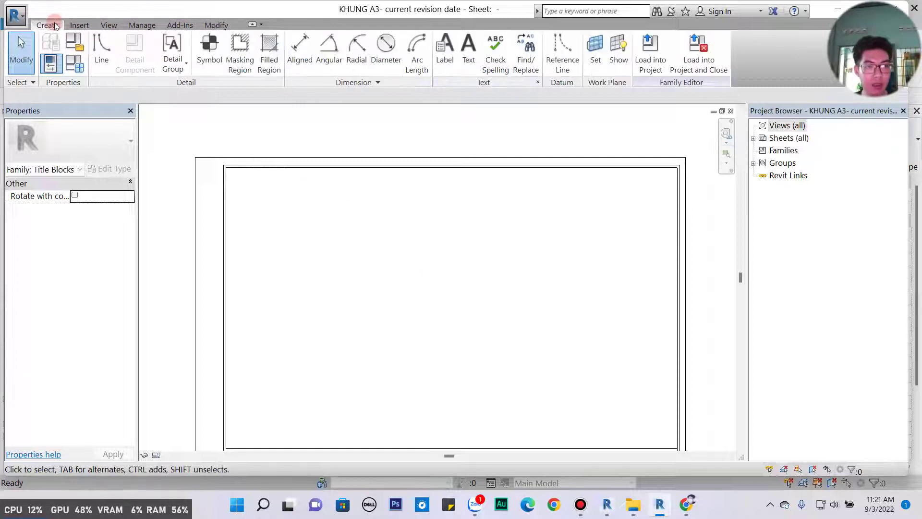
click(445, 48)
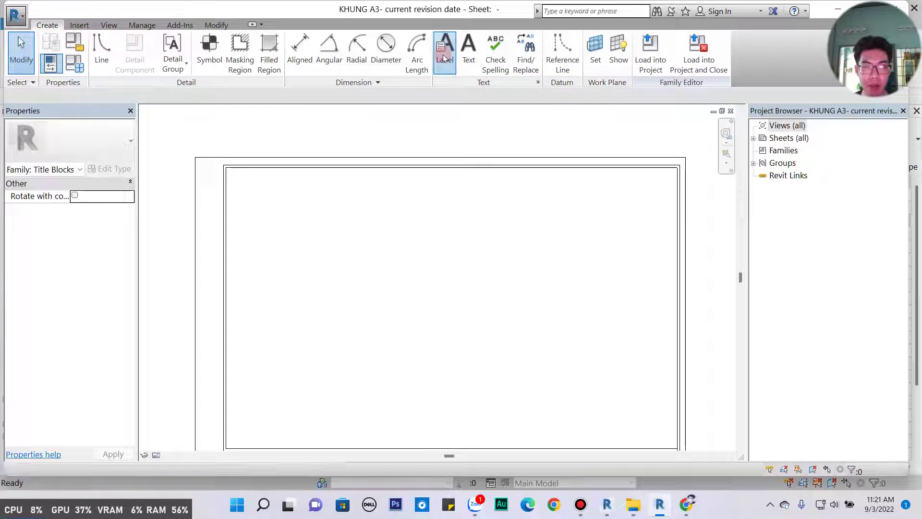
click(426, 269)
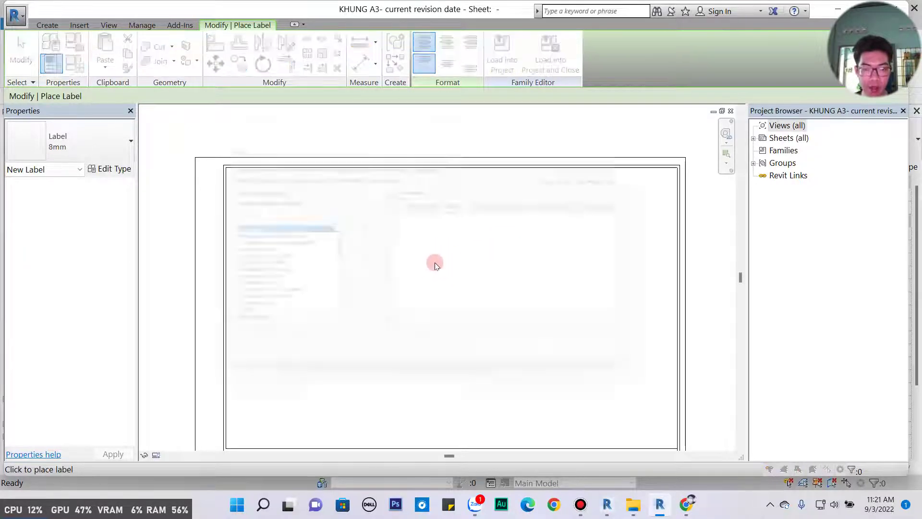
drag(331, 251, 330, 326)
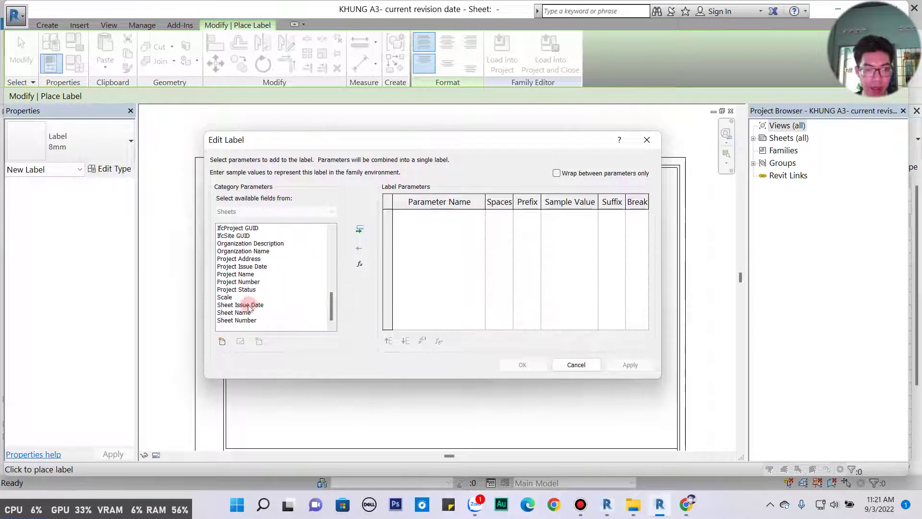
click(249, 305)
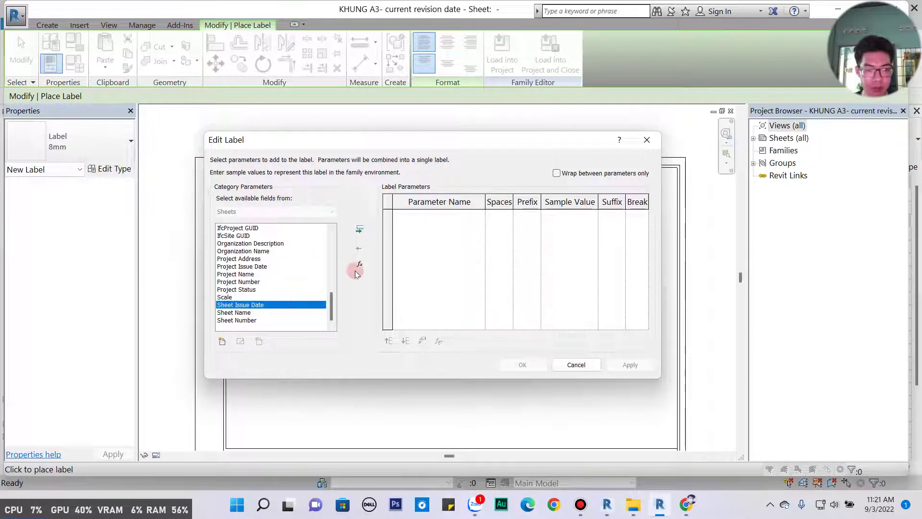
click(360, 231)
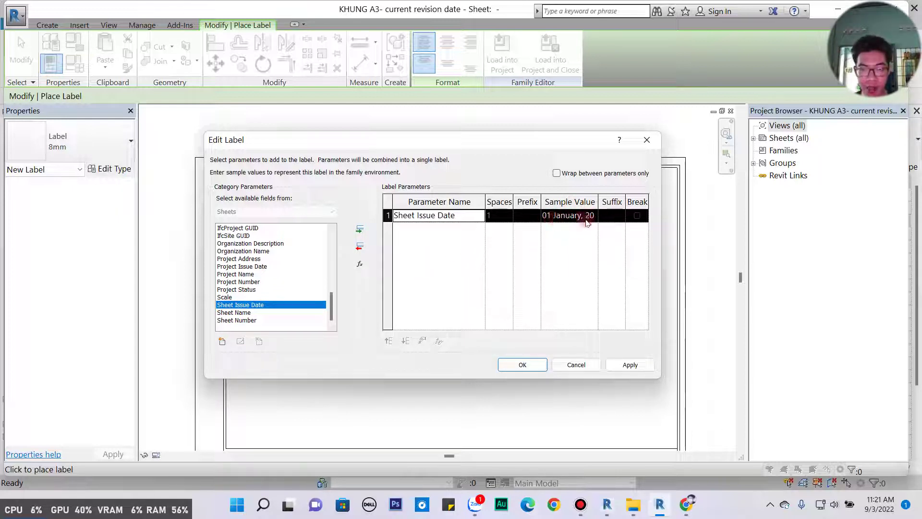
click(530, 363)
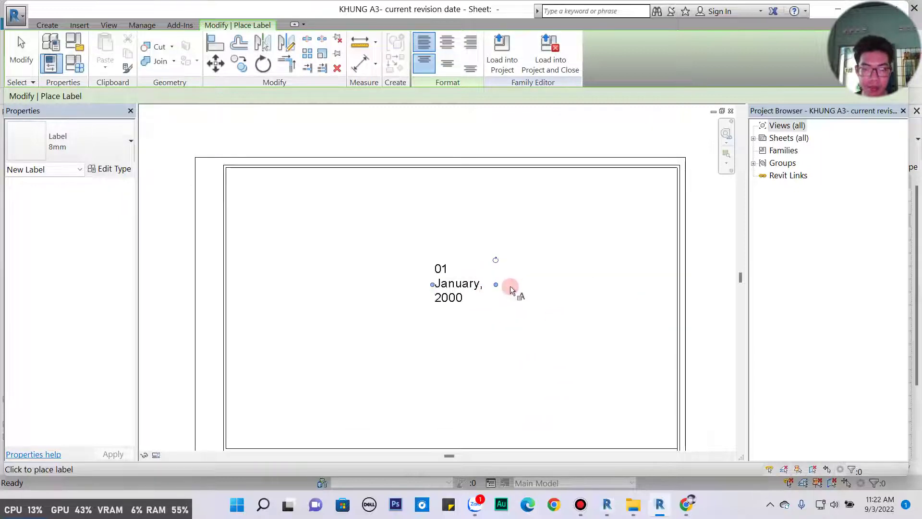
- Widen the 01 January, 2000 label onto one line and move it up and left
drag(497, 287, 565, 287)
click(523, 328)
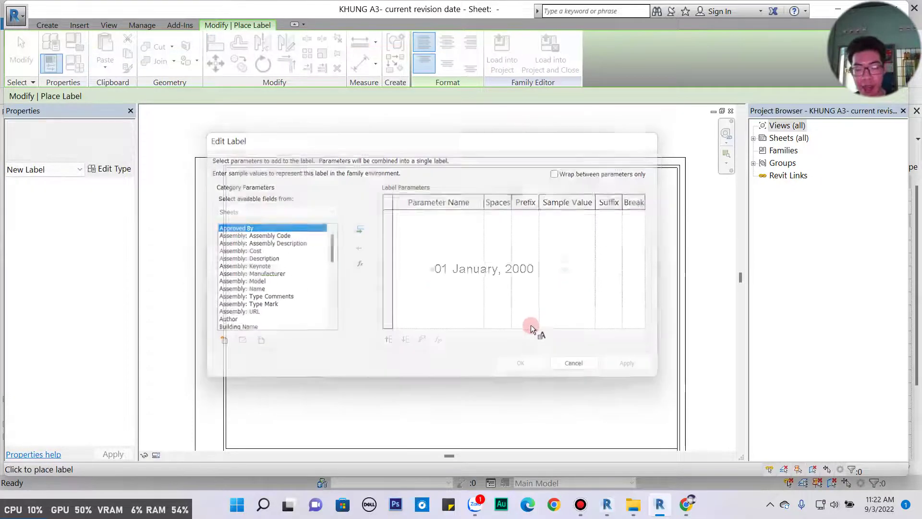
key(Escape)
key(Escape)
scroll(502, 289, up, 2)
click(494, 259)
drag(494, 259, 445, 204)
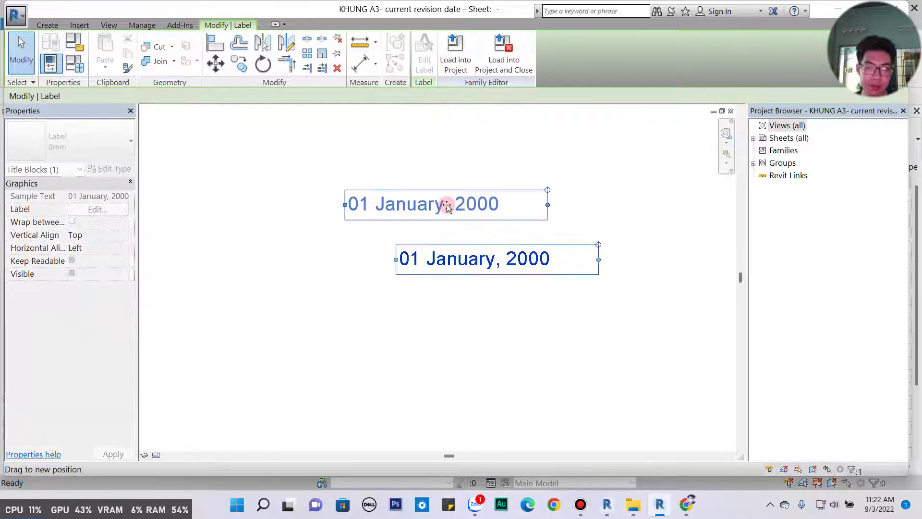
key(Escape)
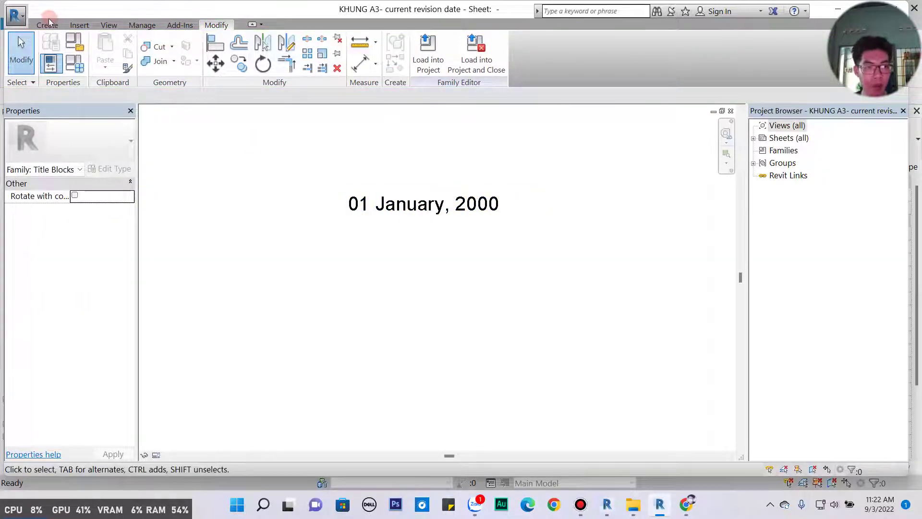
- Place a second label showing the Project Issue Date parameter
click(47, 24)
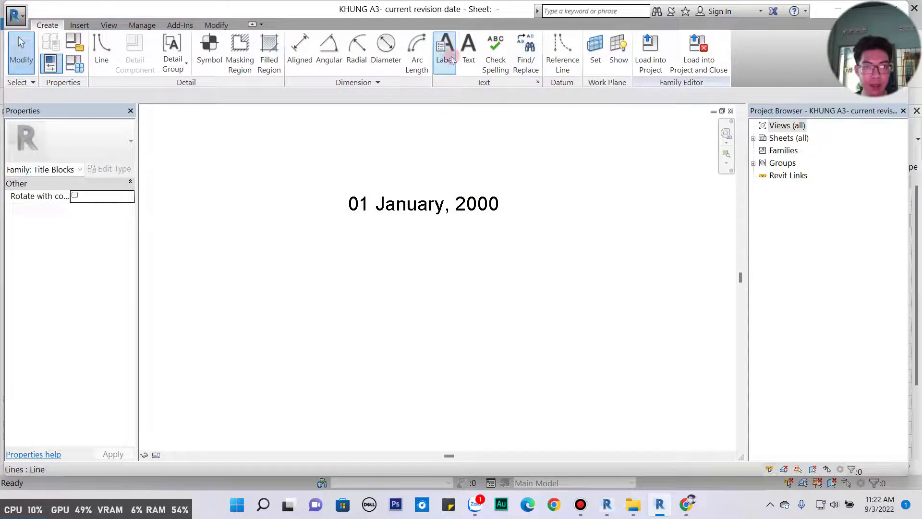
click(444, 48)
click(425, 268)
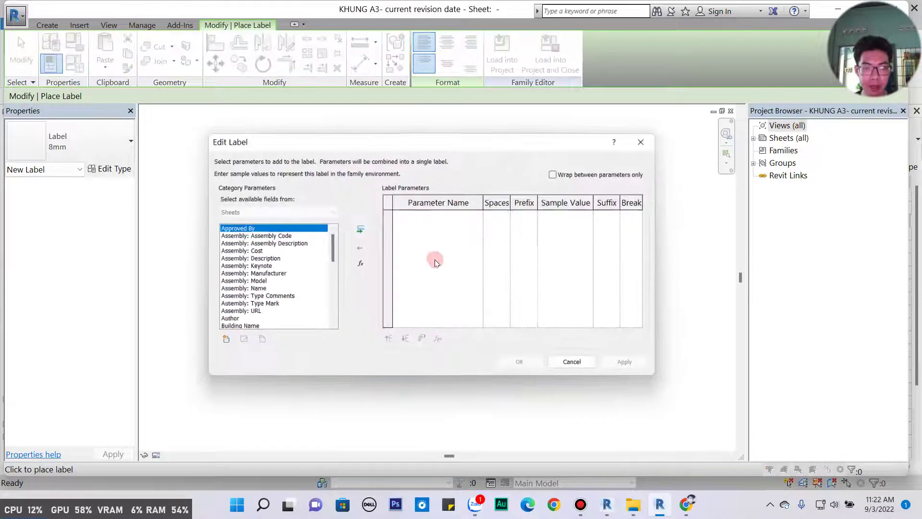
drag(335, 259, 329, 320)
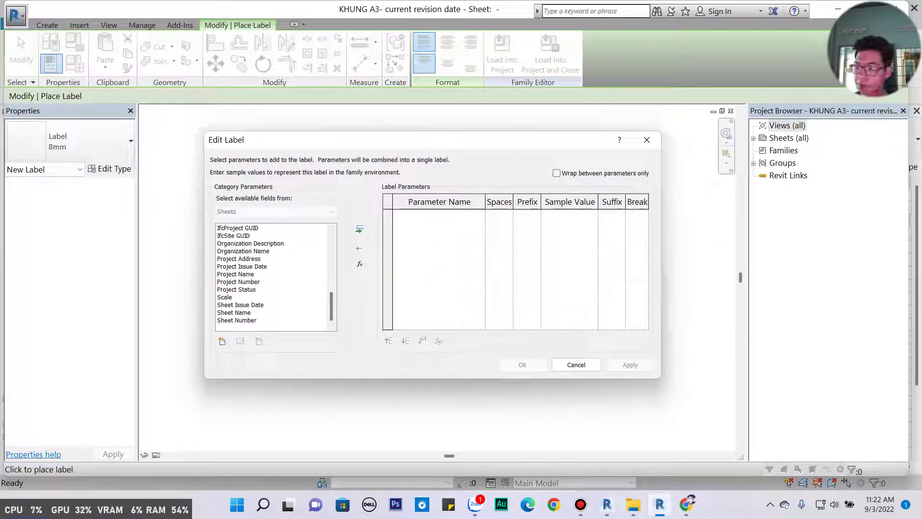
click(242, 266)
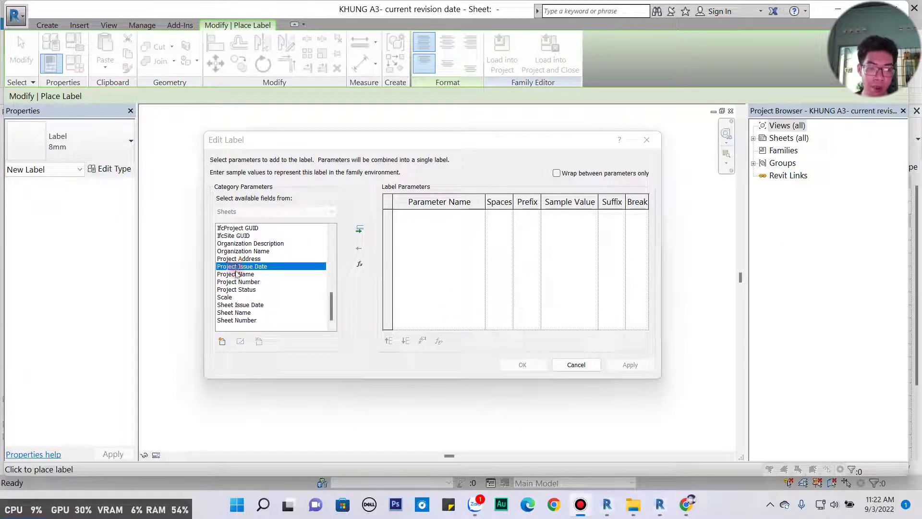
click(359, 229)
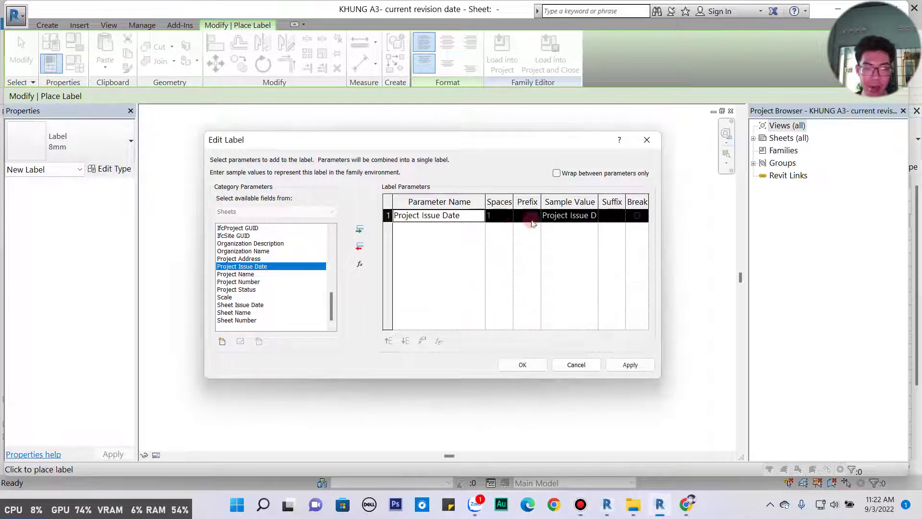
click(522, 364)
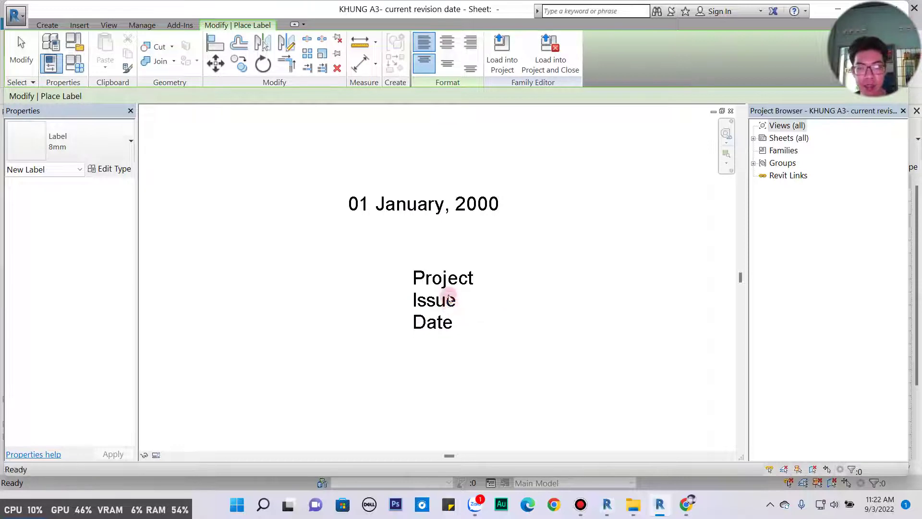
- Widen the Project Issue Date label to one line and move it just under the first date
click(419, 312)
drag(408, 302, 326, 294)
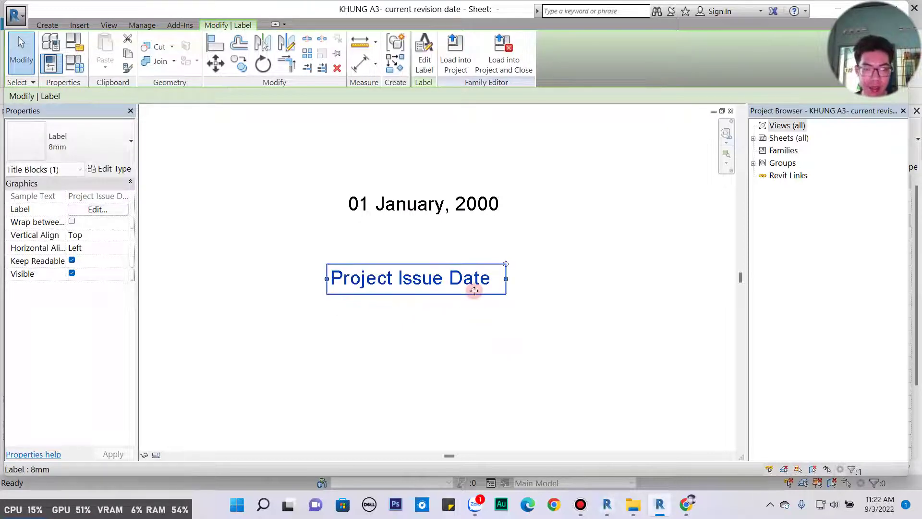
drag(477, 275, 477, 246)
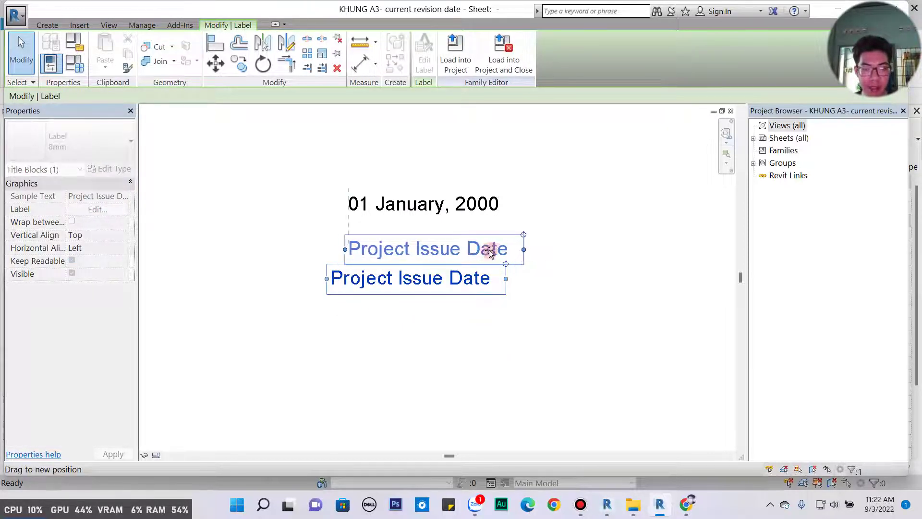
click(470, 315)
click(333, 220)
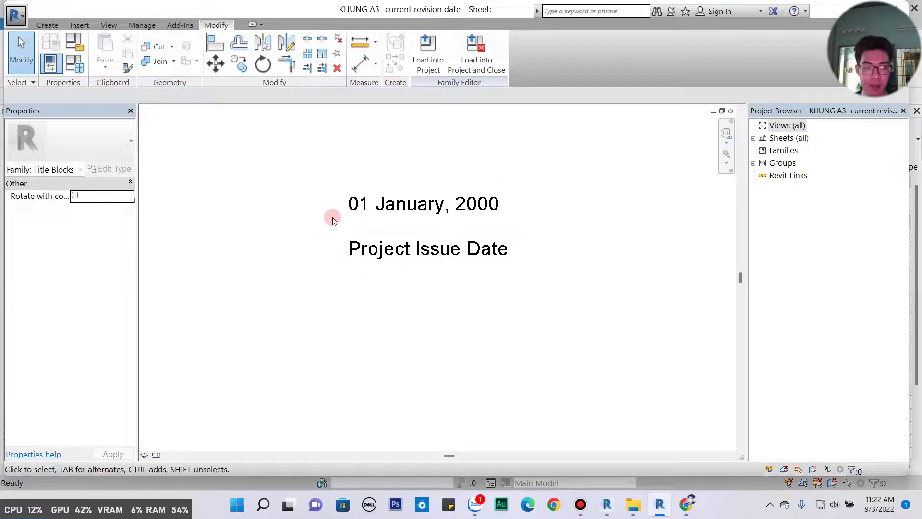
click(47, 25)
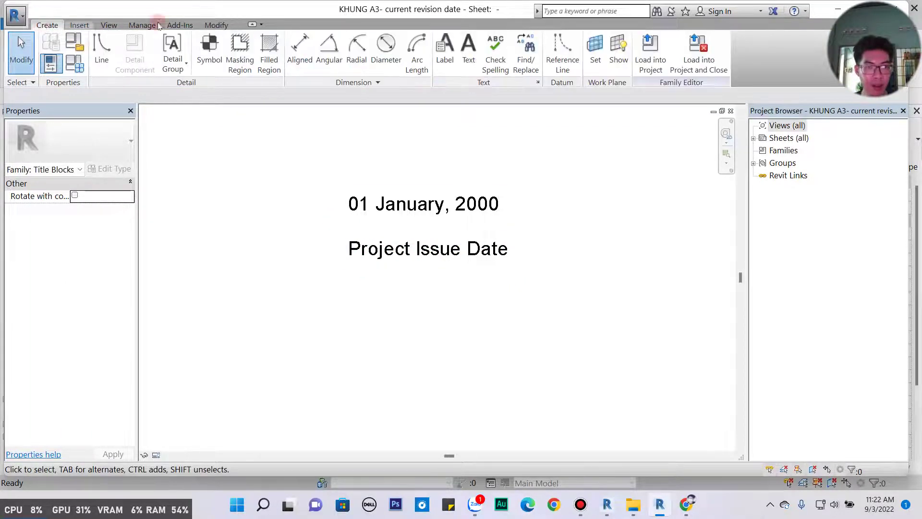
- Place a third label showing the Date/Time Stamp parameter
click(444, 53)
click(406, 287)
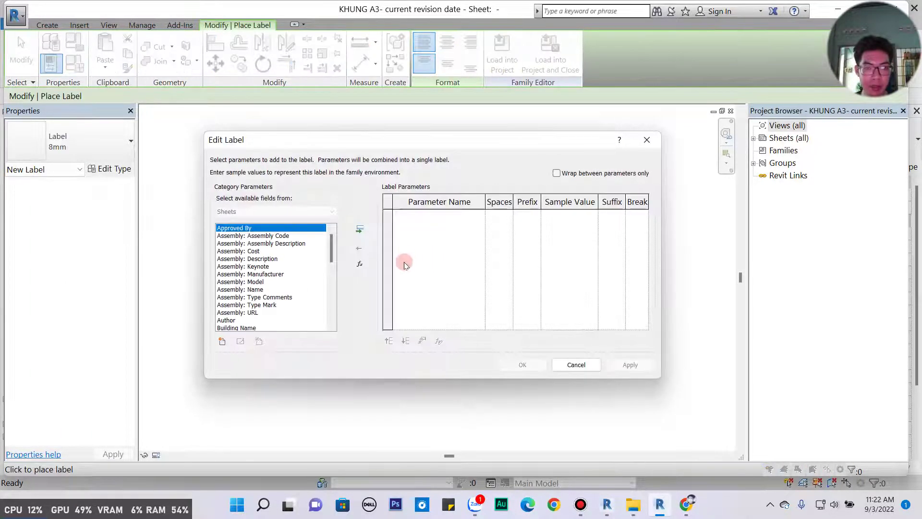
click(240, 258)
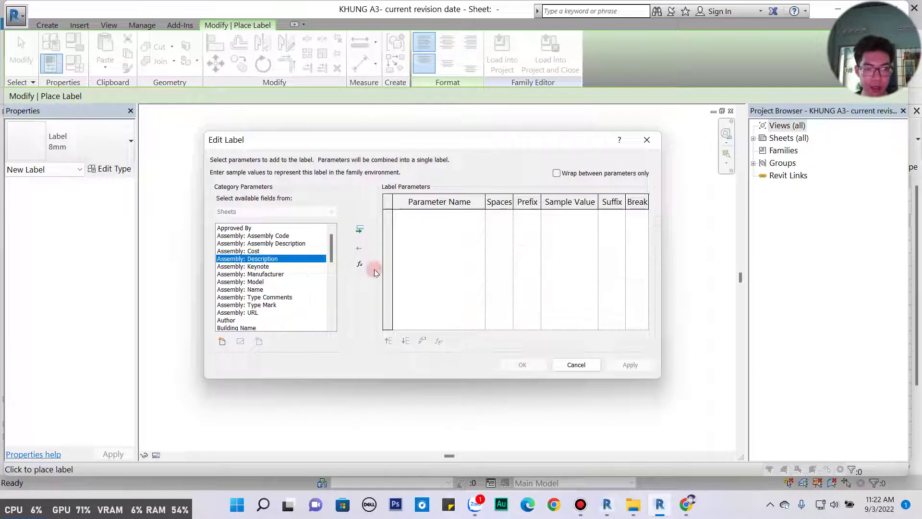
key(d)
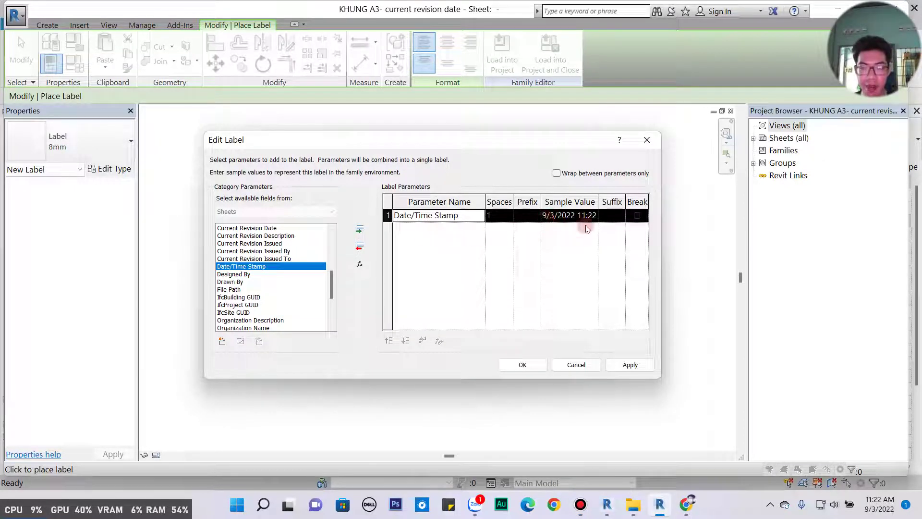
click(538, 367)
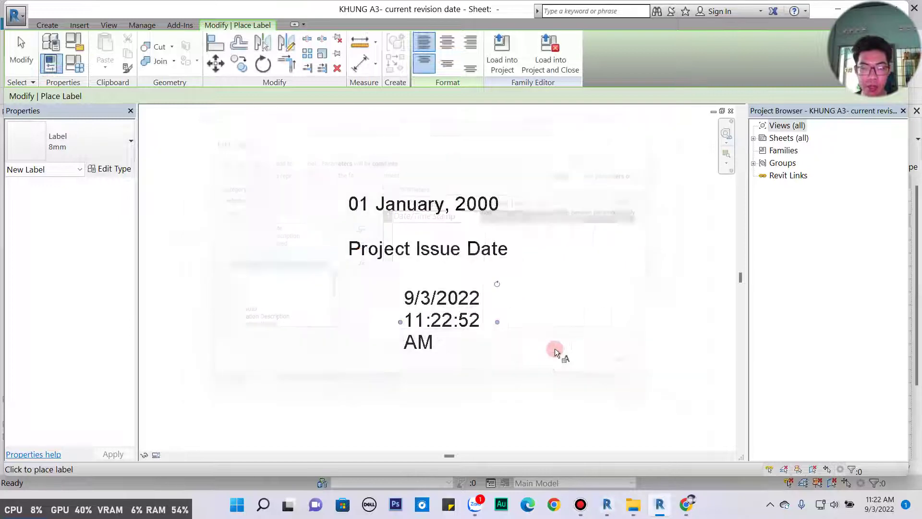
click(483, 338)
key(Escape)
key(Escape)
- Widen the Date/Time Stamp label to one line and position it beneath Project Issue Date
click(457, 320)
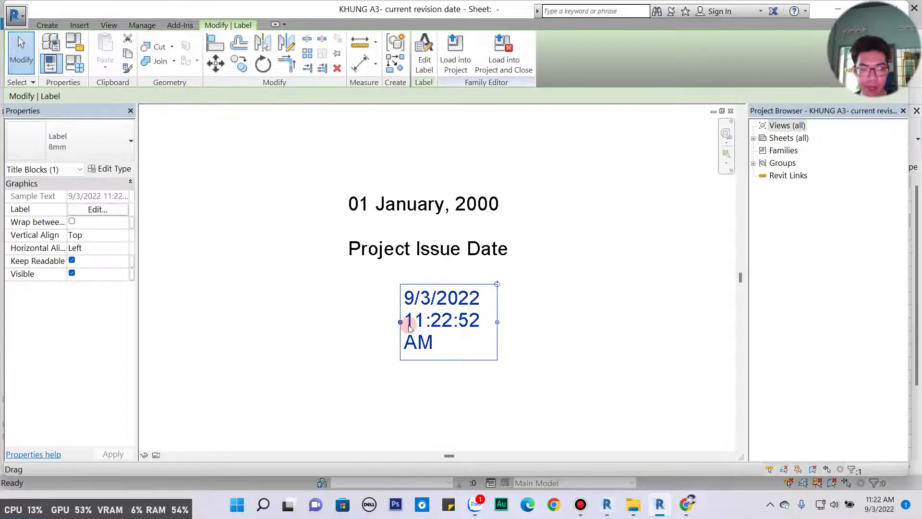
drag(401, 321, 324, 319)
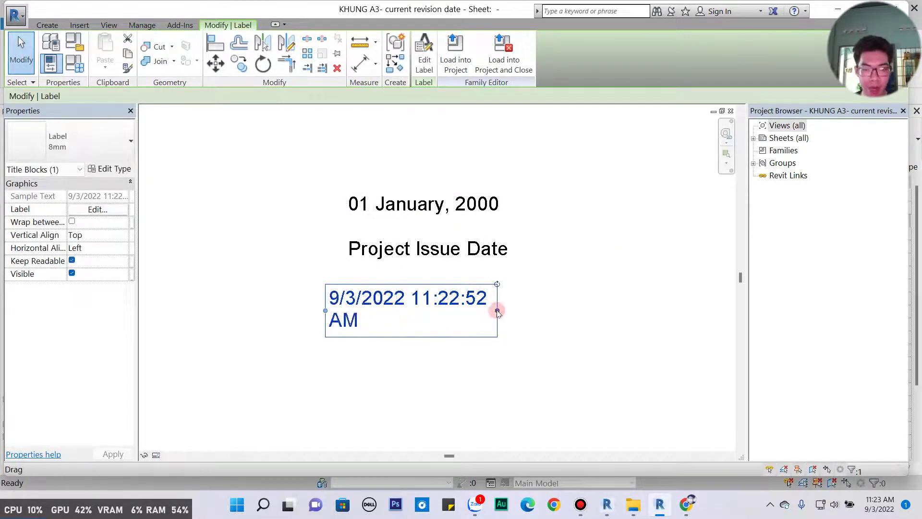
drag(497, 311, 556, 302)
mouse_move(485, 298)
mouse_down()
mouse_move(485, 284)
mouse_move(455, 305)
mouse_up()
click(473, 331)
click(461, 288)
click(429, 320)
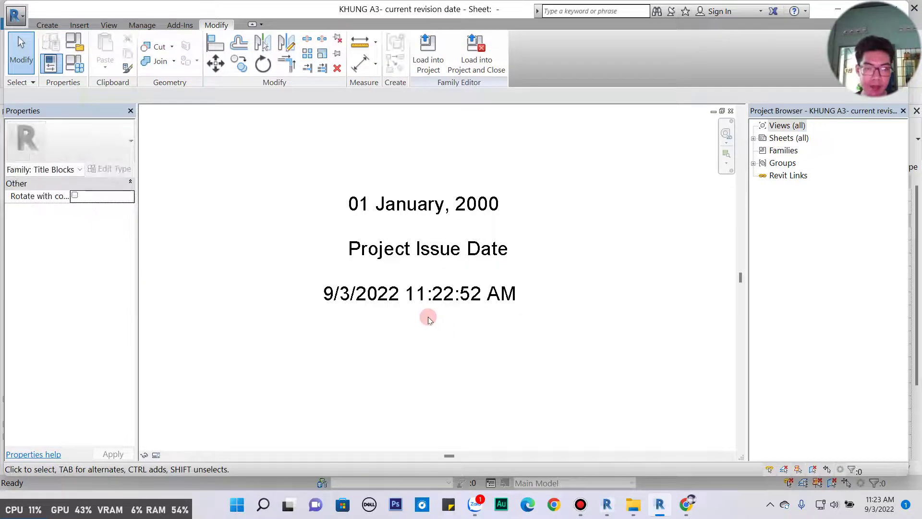
- Look over the three stacked date labels in the title block family view
click(435, 294)
click(191, 121)
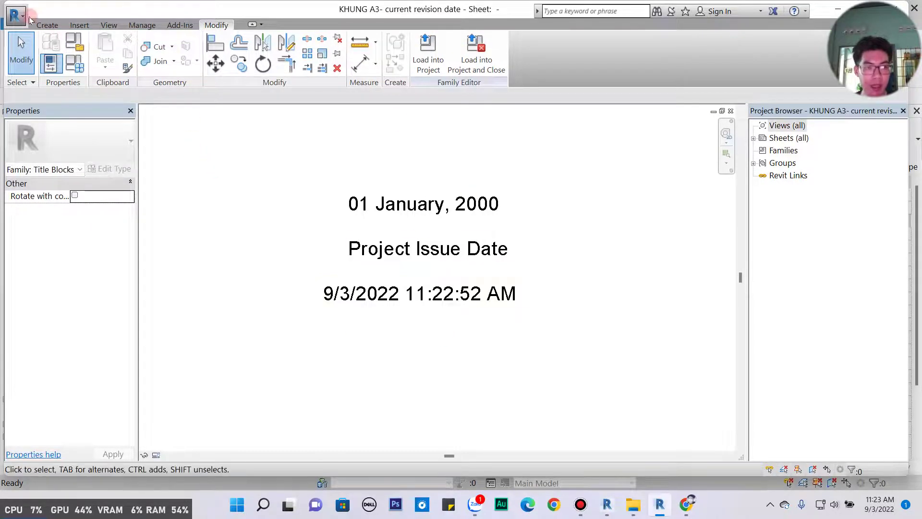
scroll(516, 293, down, 3)
scroll(504, 312, down, 2)
scroll(507, 315, up, 1)
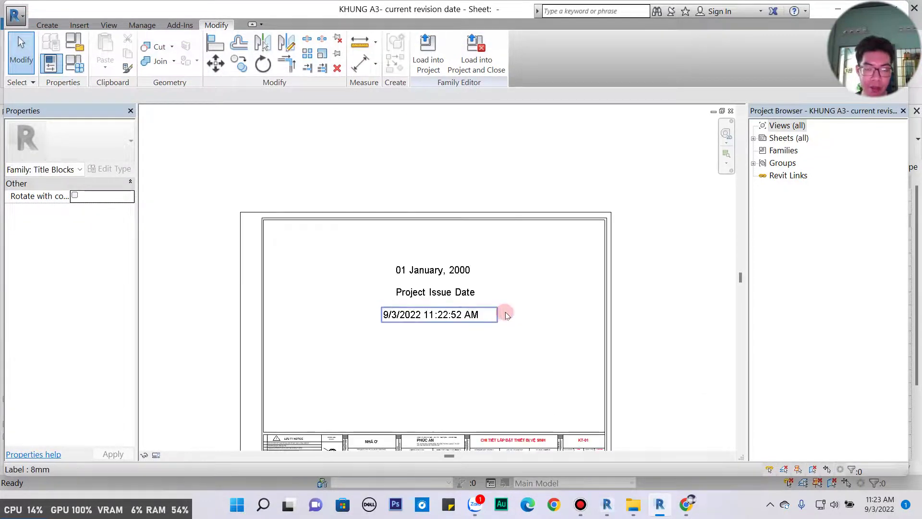
- Delete the title block from project sheet A101, then return to the family editor
click(607, 504)
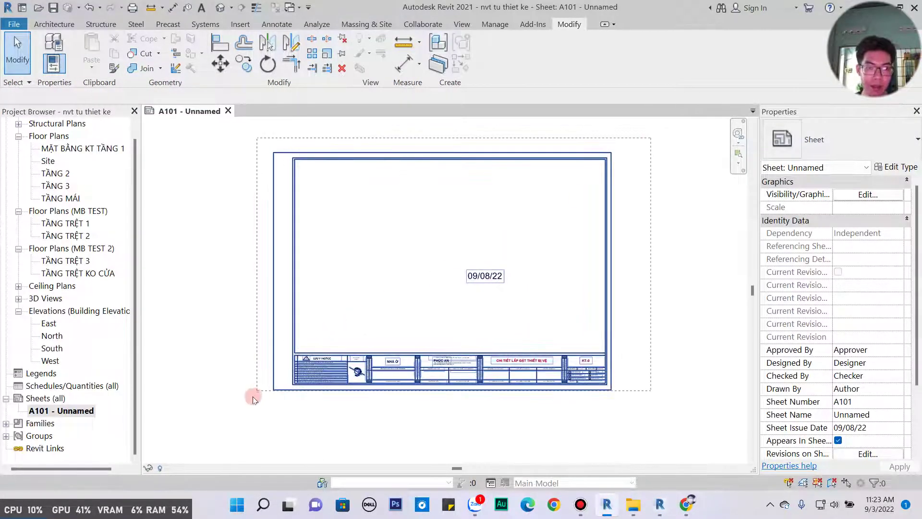
click(276, 384)
key(Delete)
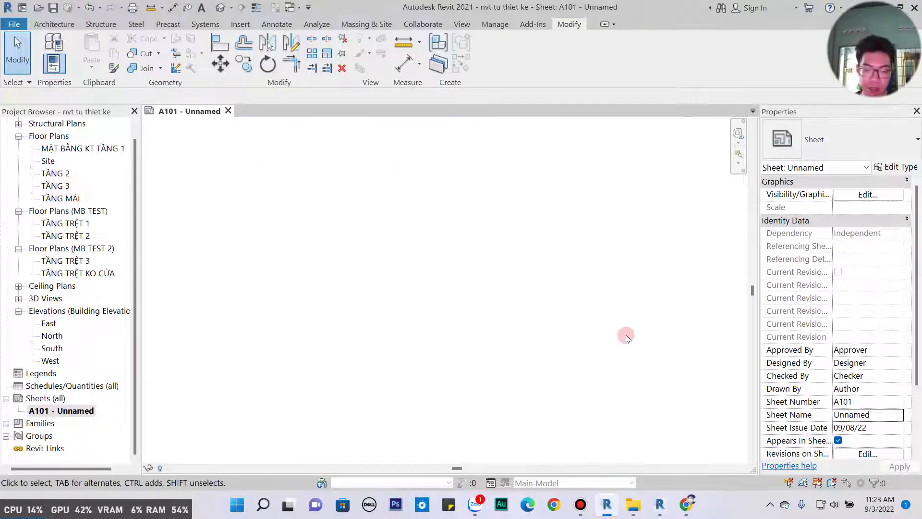
key(alt+Tab)
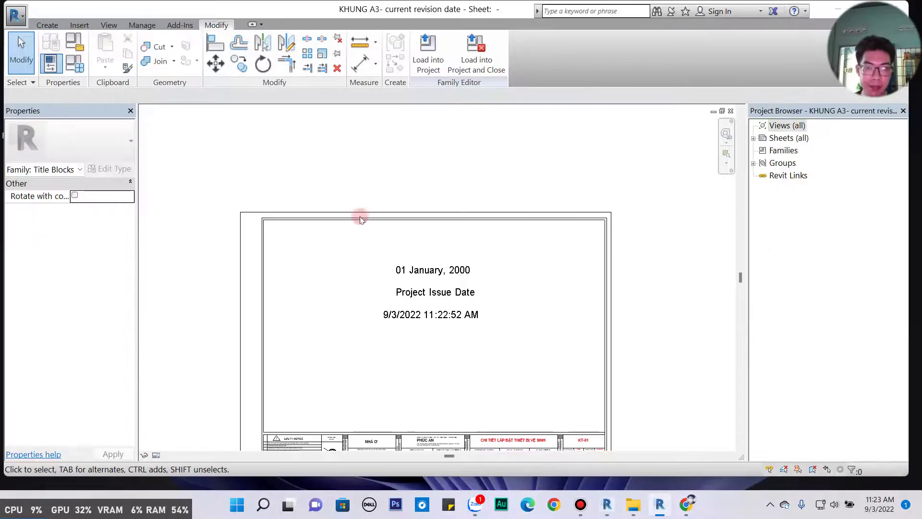
- Save the family as a new file named KHUNG A3- ngay thang nvt
click(21, 20)
mouse_move(48, 168)
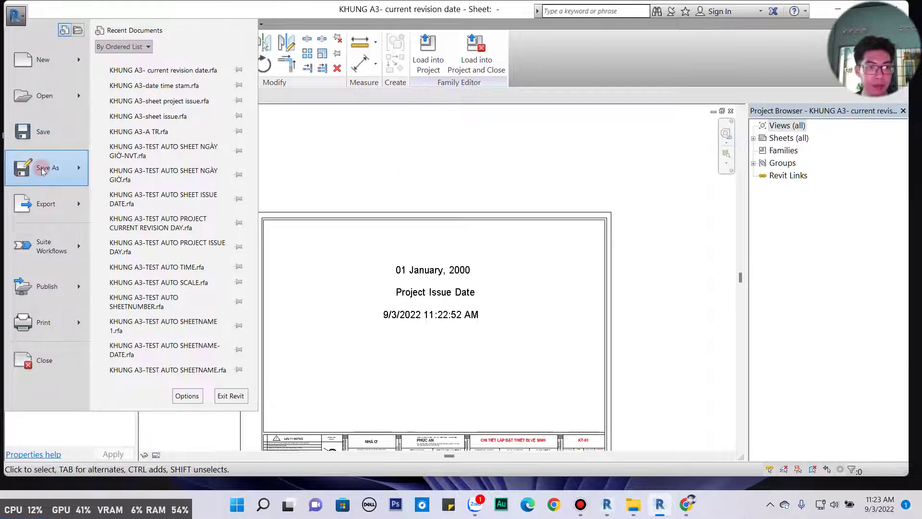
click(179, 118)
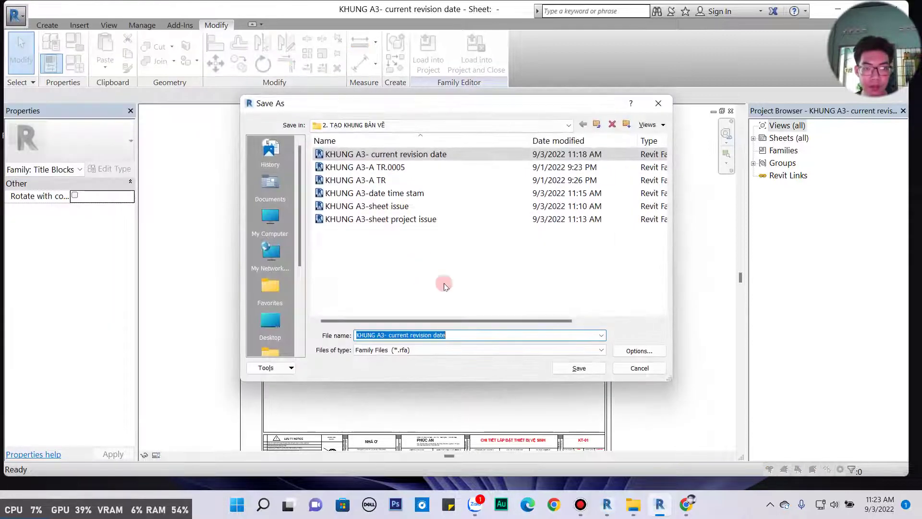
drag(469, 335, 396, 336)
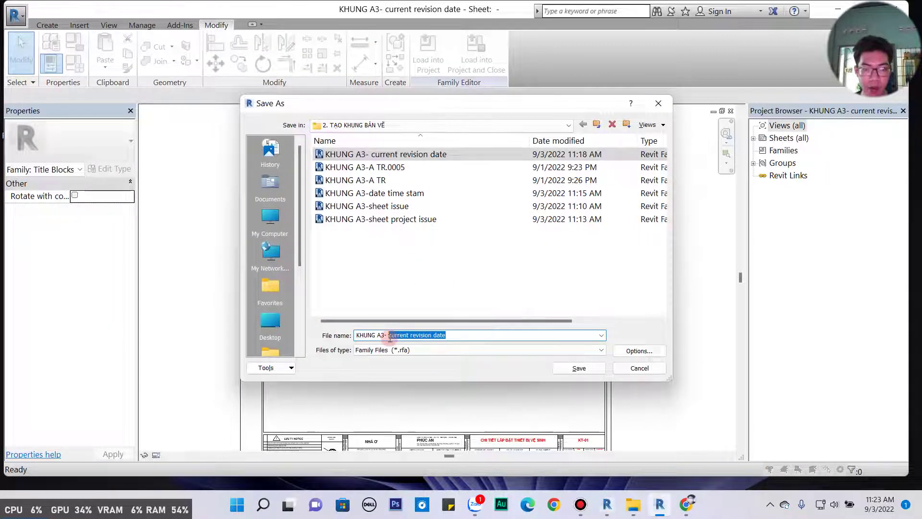
text(ngay thang nvt)
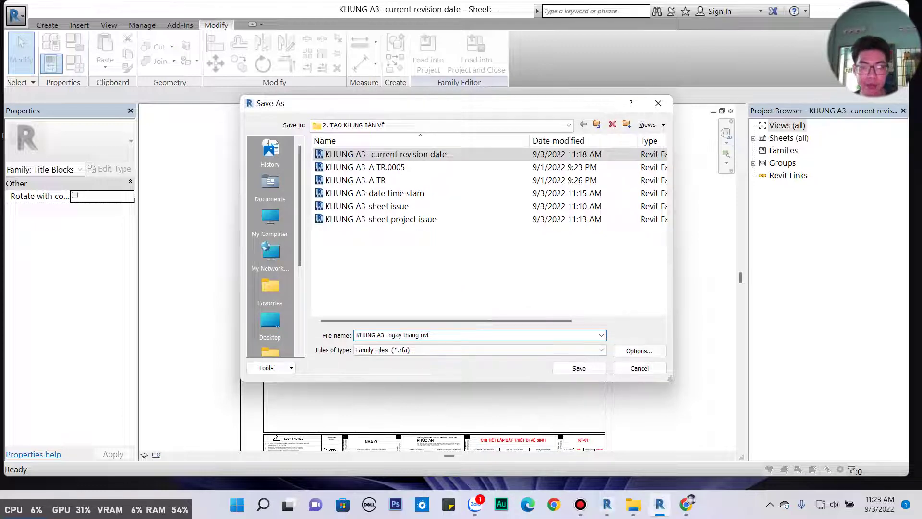
click(580, 367)
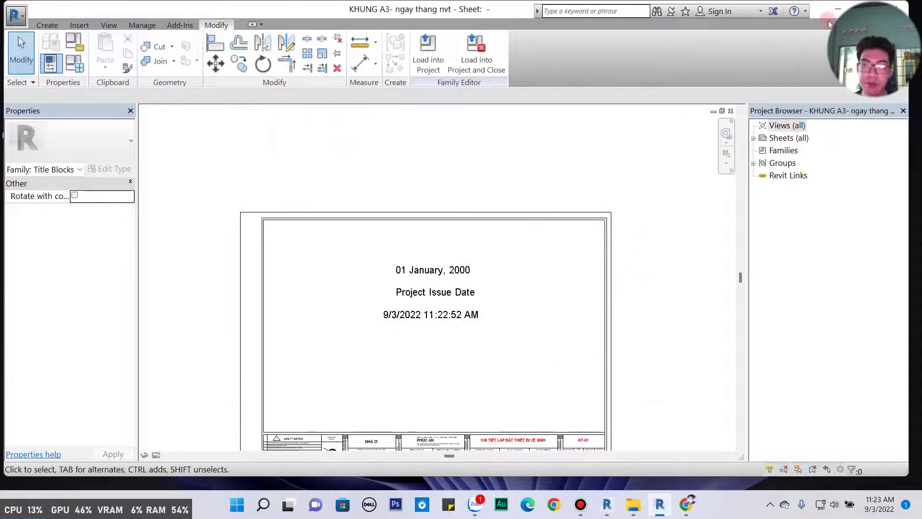
- Switch from the family editor to the project window showing sheet A101
click(838, 9)
click(660, 504)
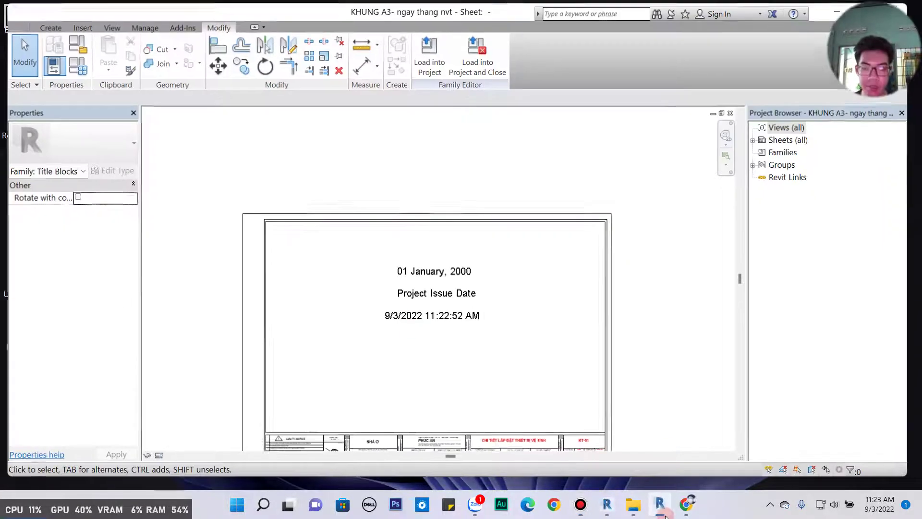
scroll(469, 203, down, 2)
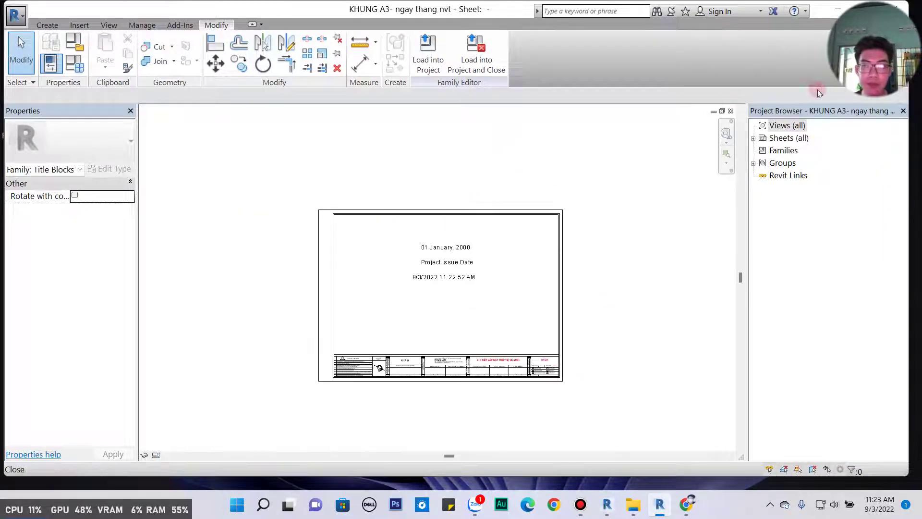
click(649, 500)
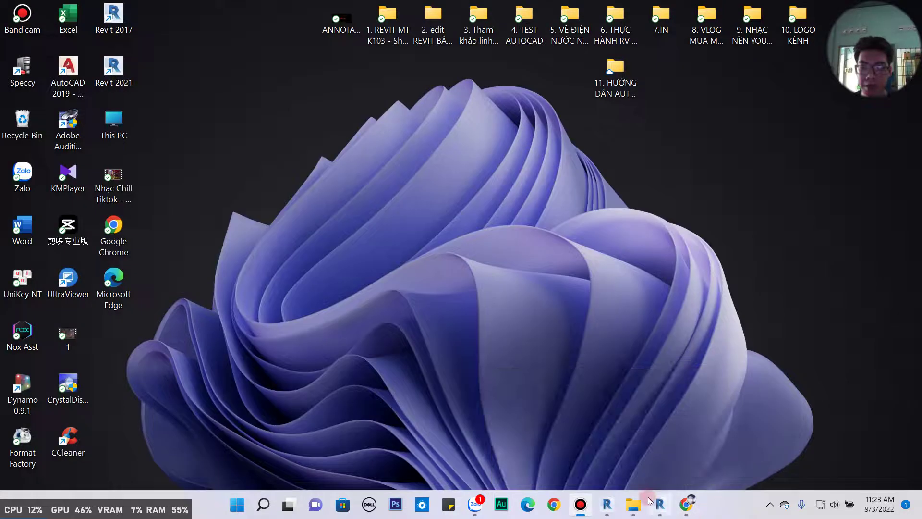
click(649, 500)
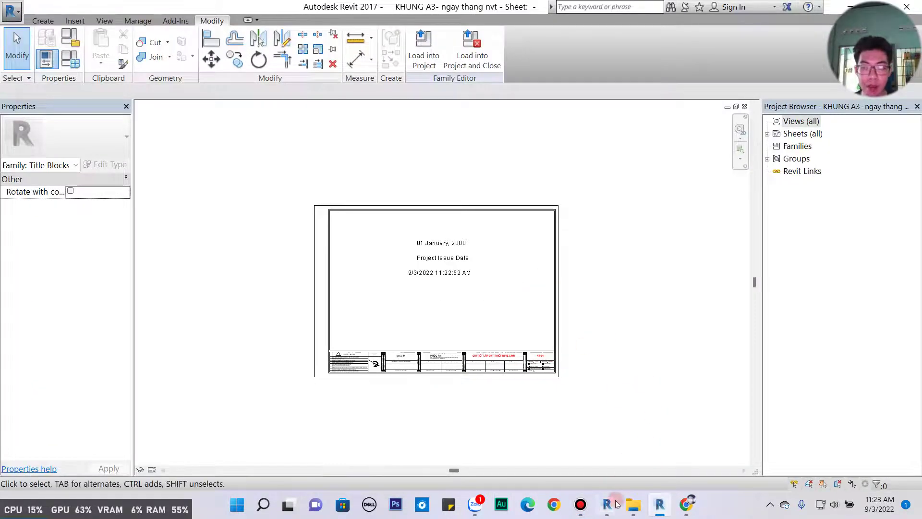
click(614, 503)
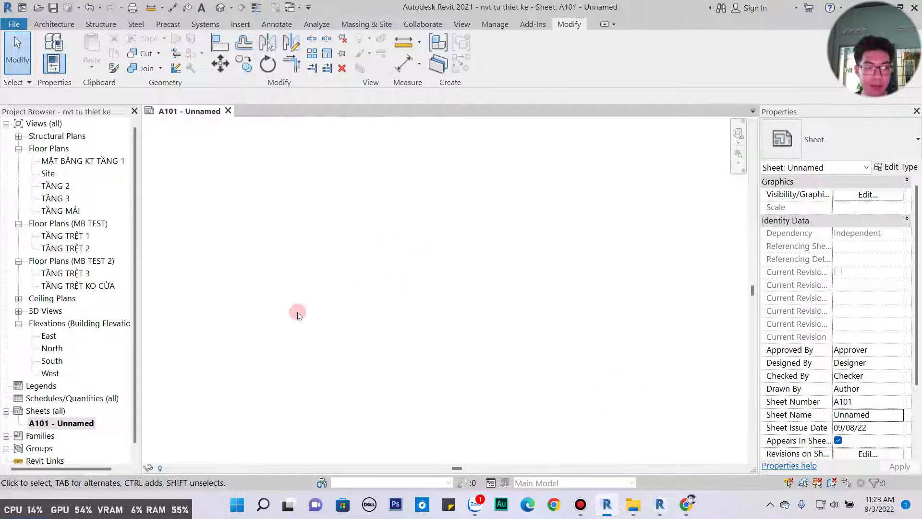
- Load the KHUNG A3- ngay thang nvt title block and create sheet A112 with it
click(42, 412)
right_click(42, 411)
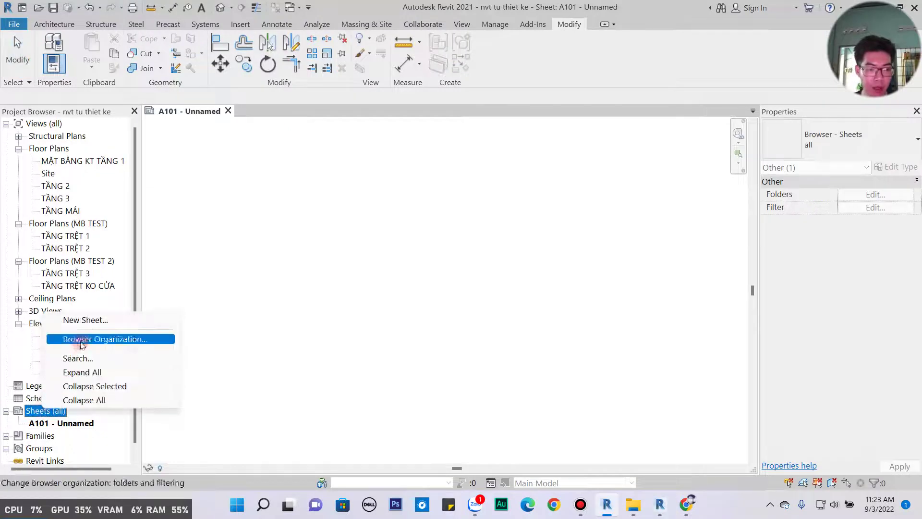
click(82, 319)
click(543, 120)
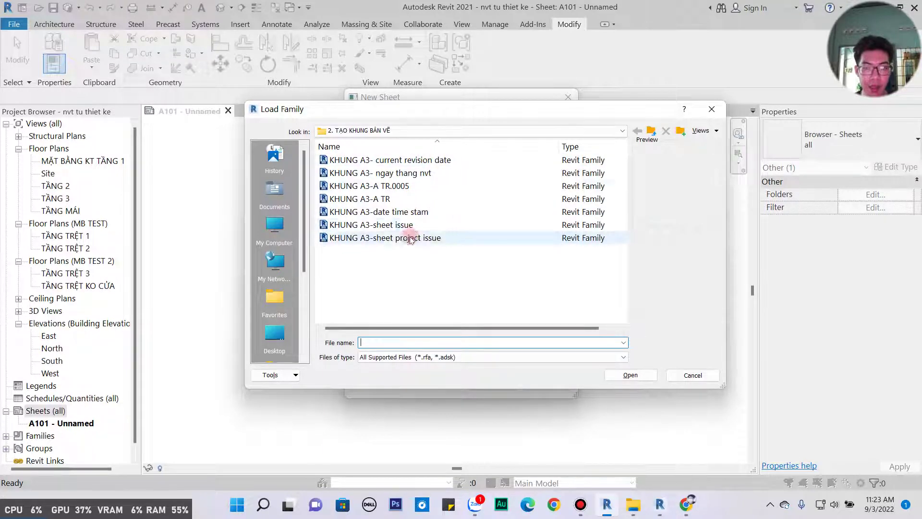
click(398, 174)
click(631, 375)
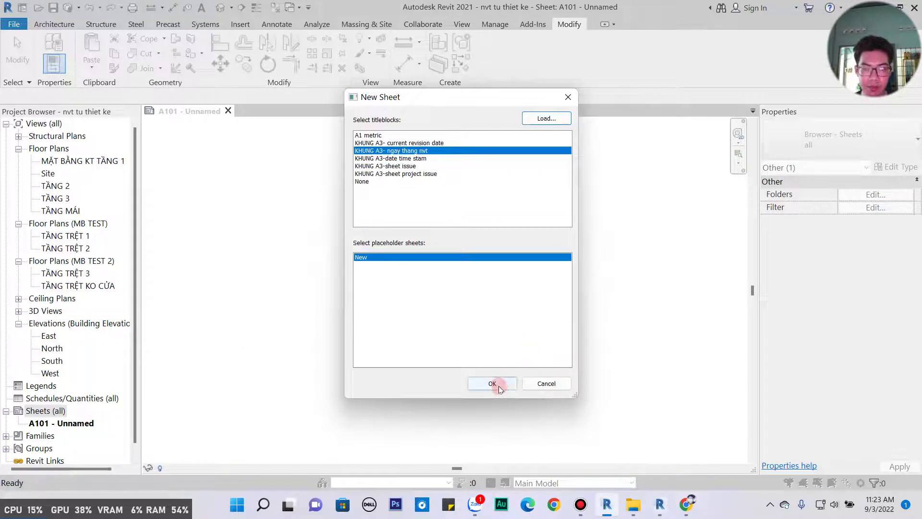
click(498, 385)
middle_drag(542, 302, 514, 322)
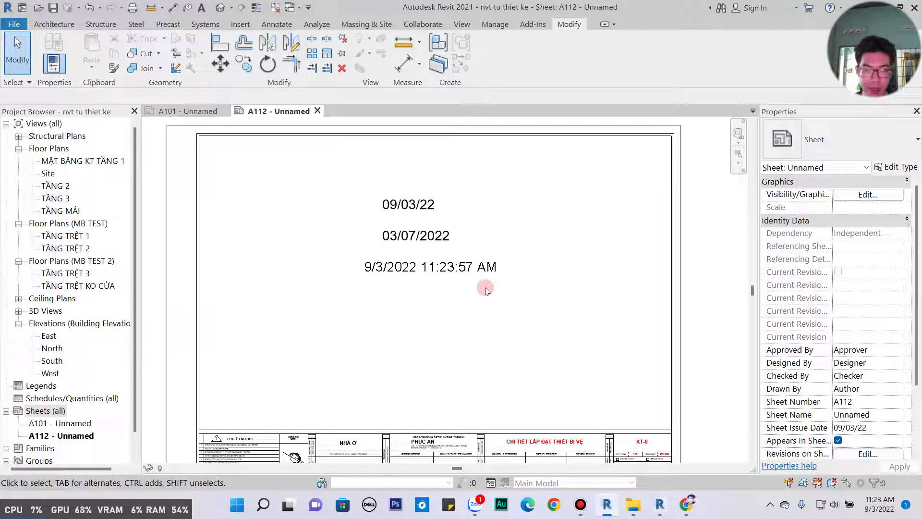
- Edit sheet A112's issue date from 09/03/22 to 15/03/2022
double_click(412, 207)
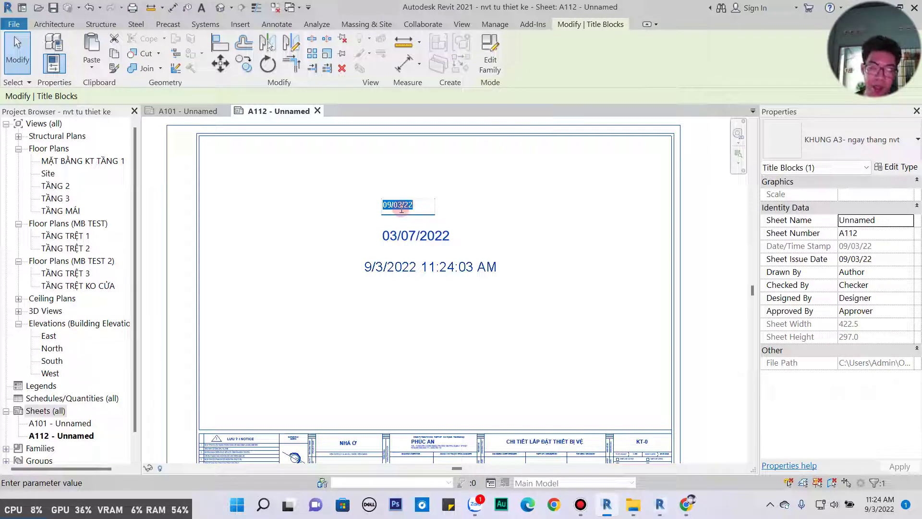
text(15)
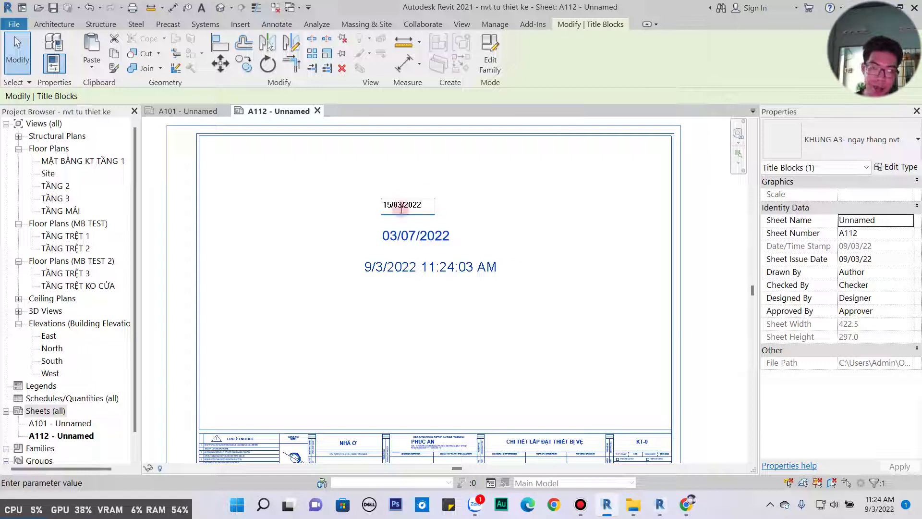
click(337, 288)
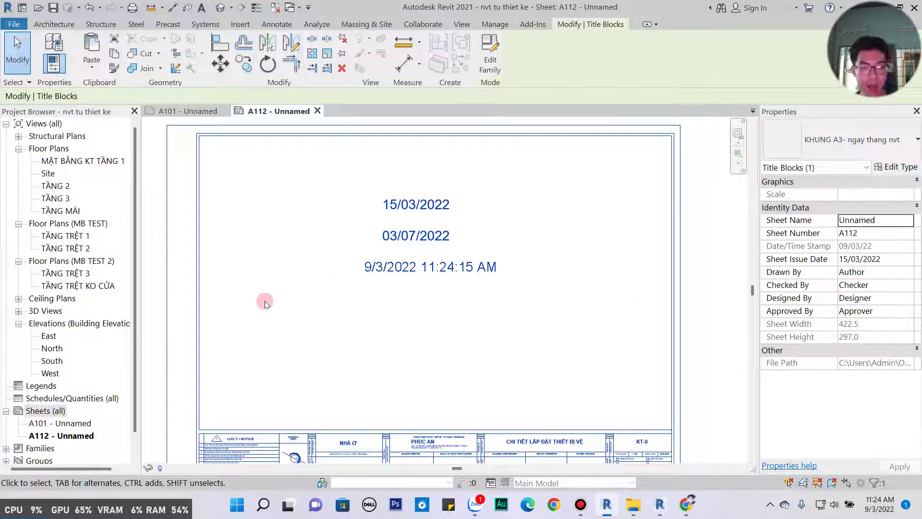
click(53, 410)
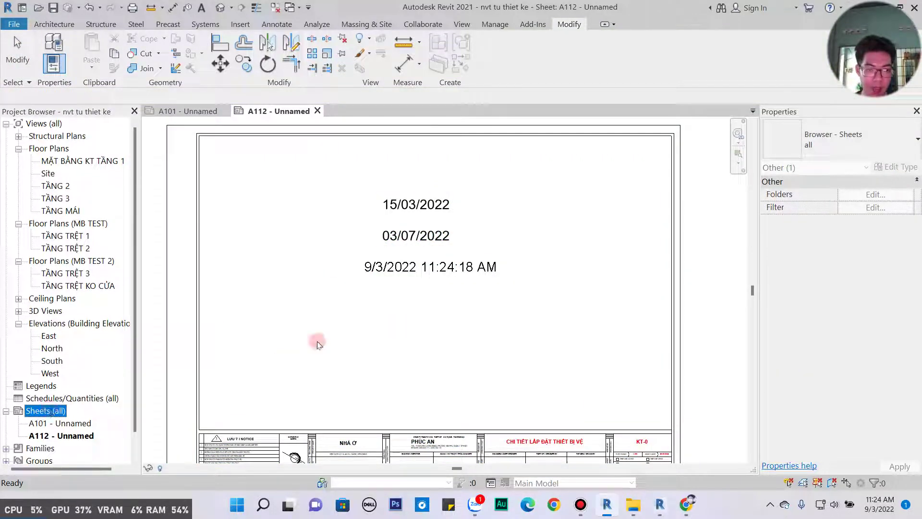
- Create sheet A113 with the KHUNG A3- ngay thang nvt title block and zoom to its dates
right_click(55, 408)
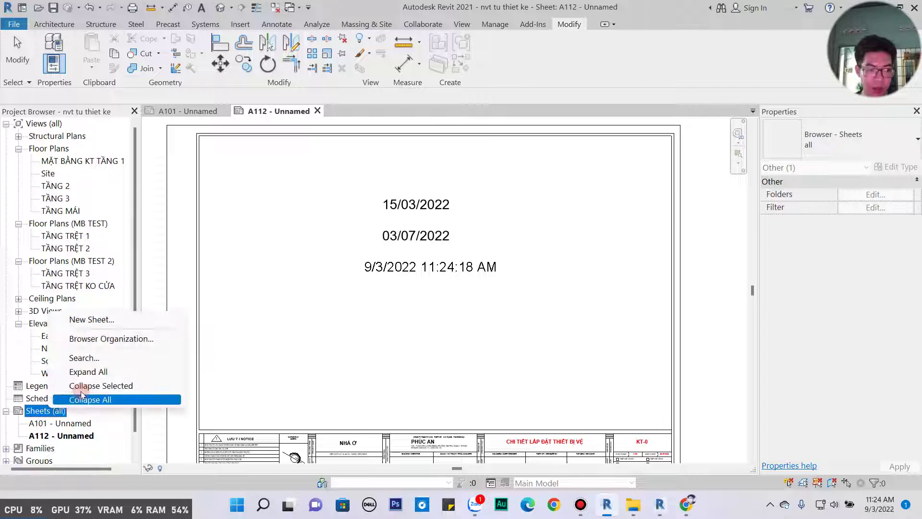
click(84, 320)
click(492, 384)
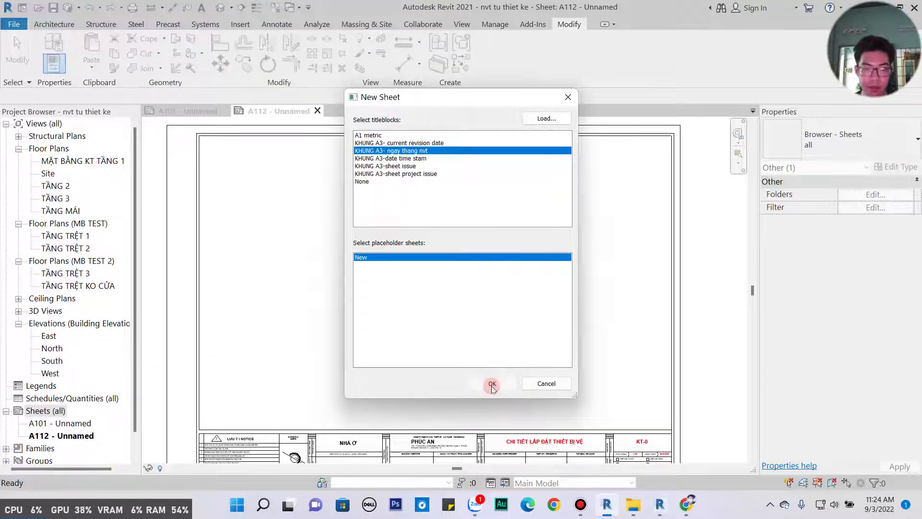
scroll(419, 206, up, 2)
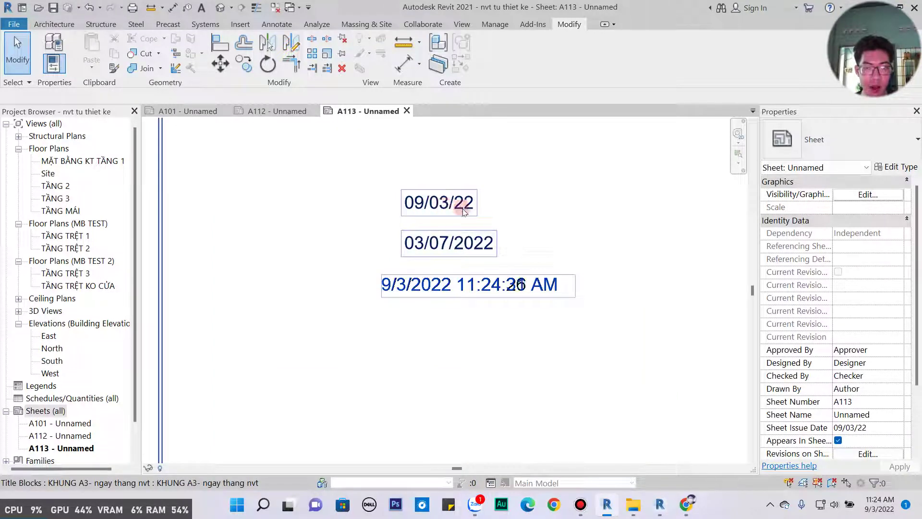
click(281, 113)
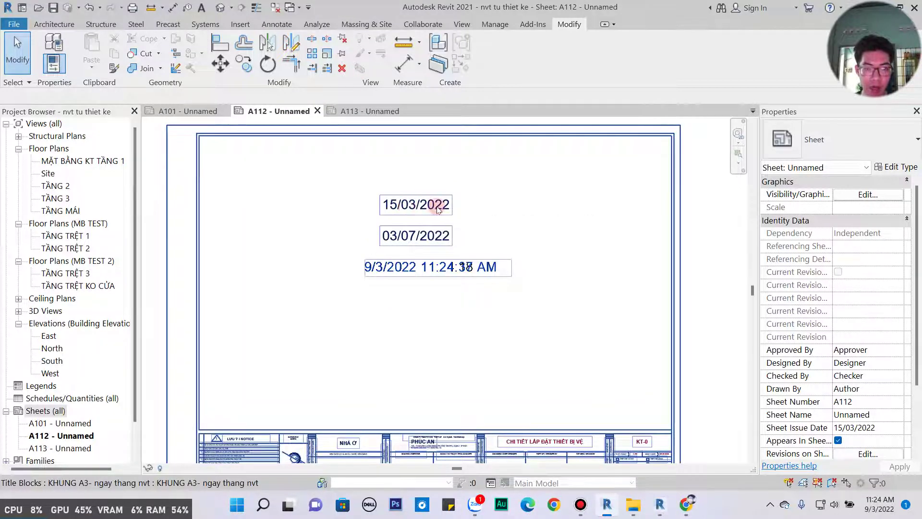
click(367, 110)
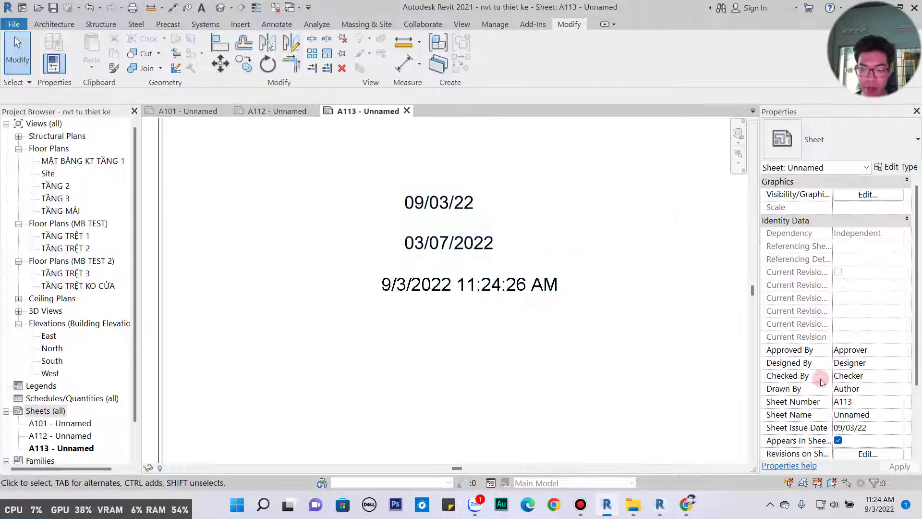
mouse_move(879, 503)
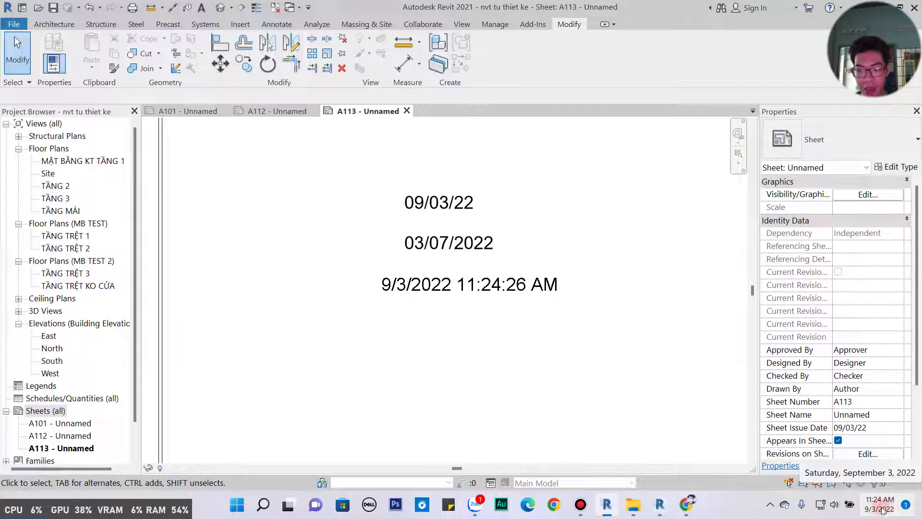
click(882, 512)
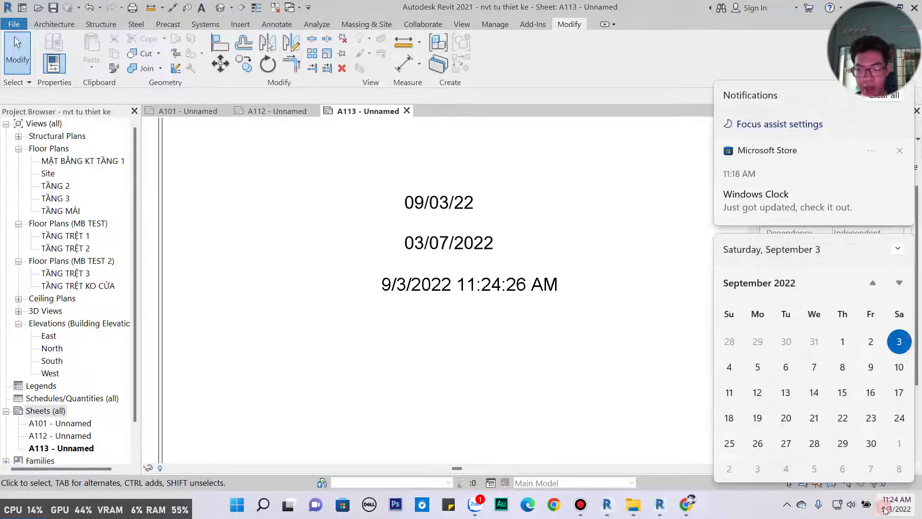
click(437, 211)
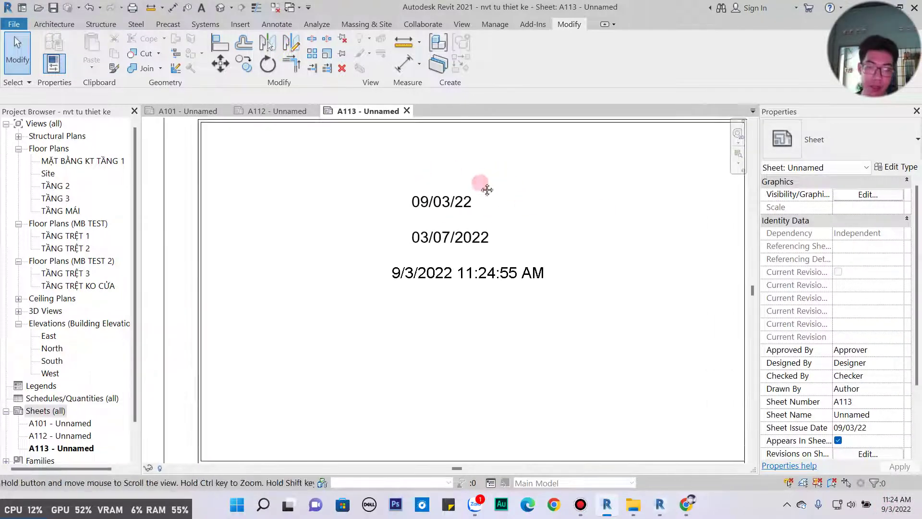
scroll(461, 212, up, 2)
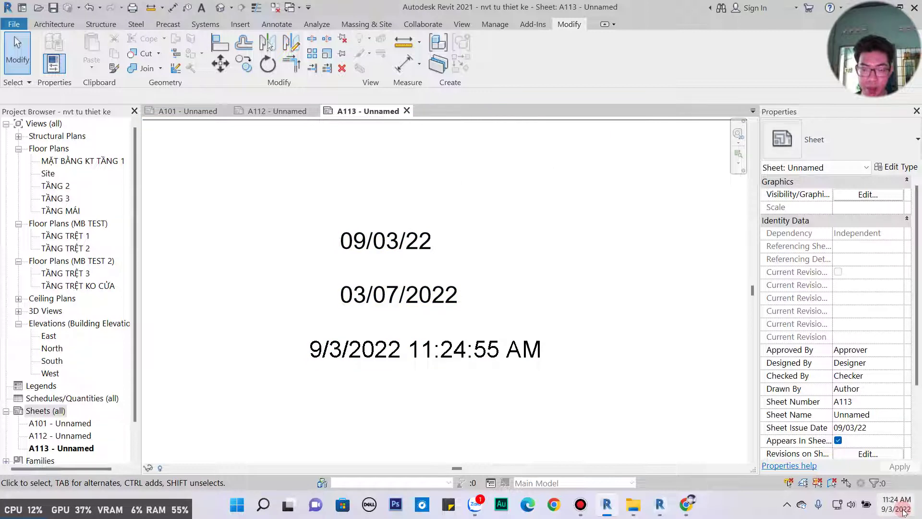
mouse_move(896, 505)
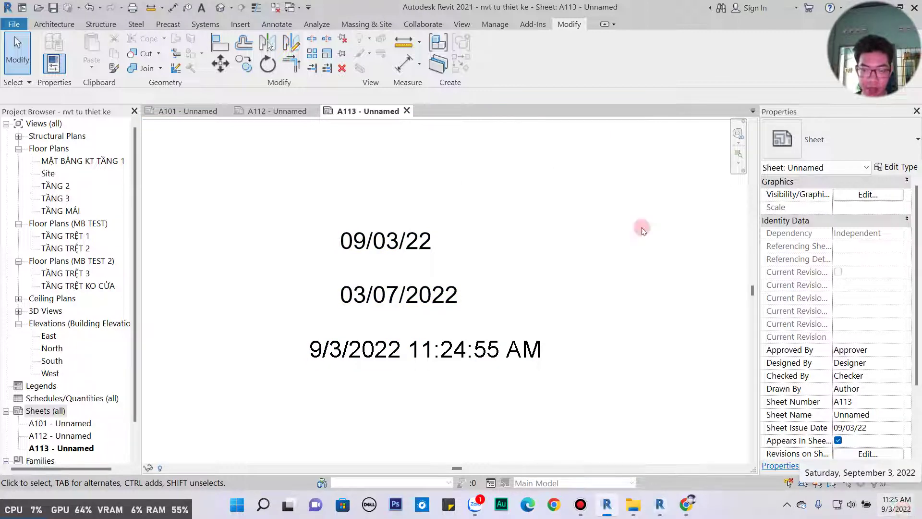
scroll(511, 262, down, 2)
middle_drag(513, 274, 516, 286)
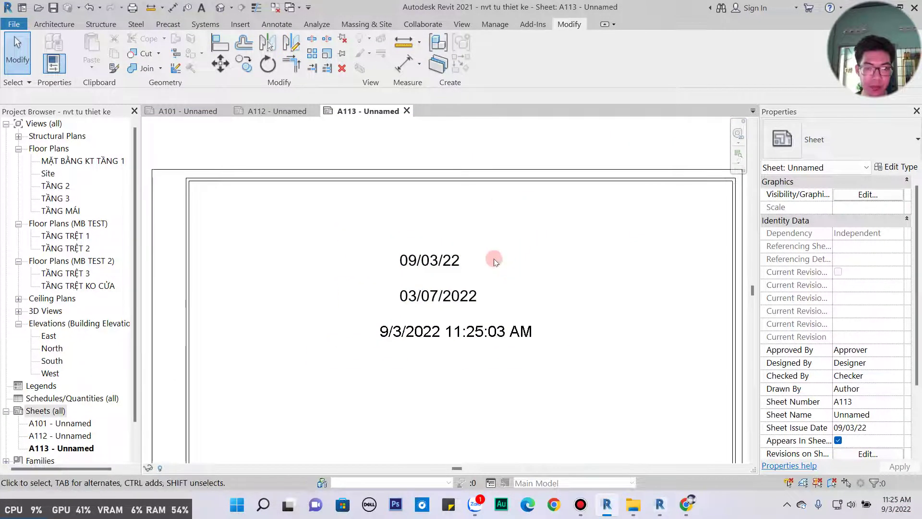
- Change sheet A113's project issue date label from 03/07/2022 to 15/03/1993
click(437, 302)
click(439, 294)
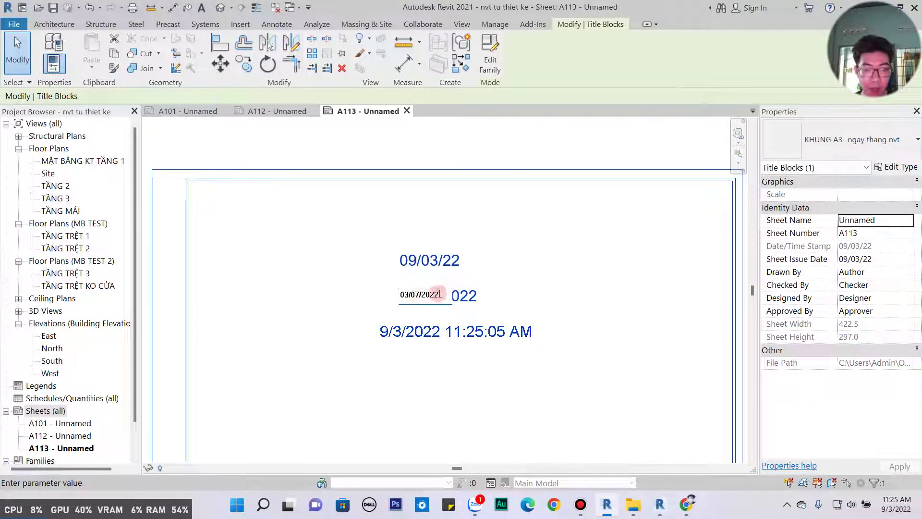
double_click(411, 296)
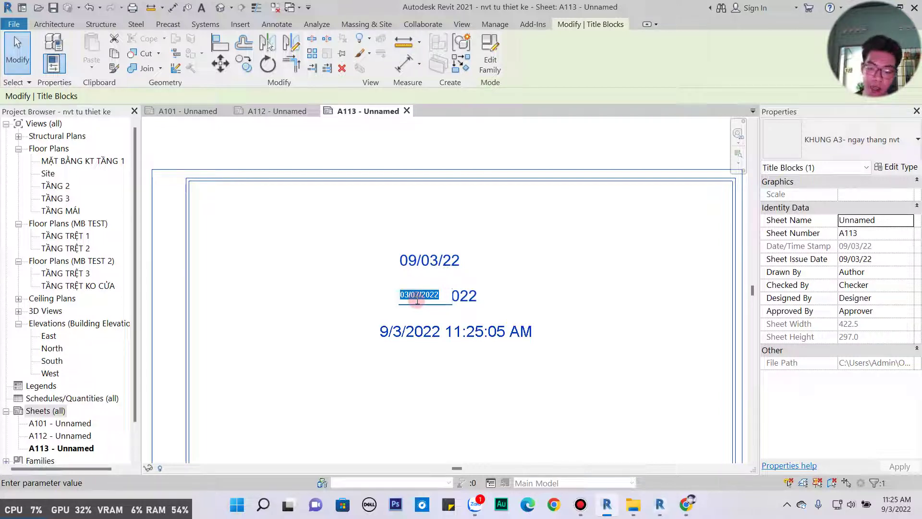
text(15/03/1993)
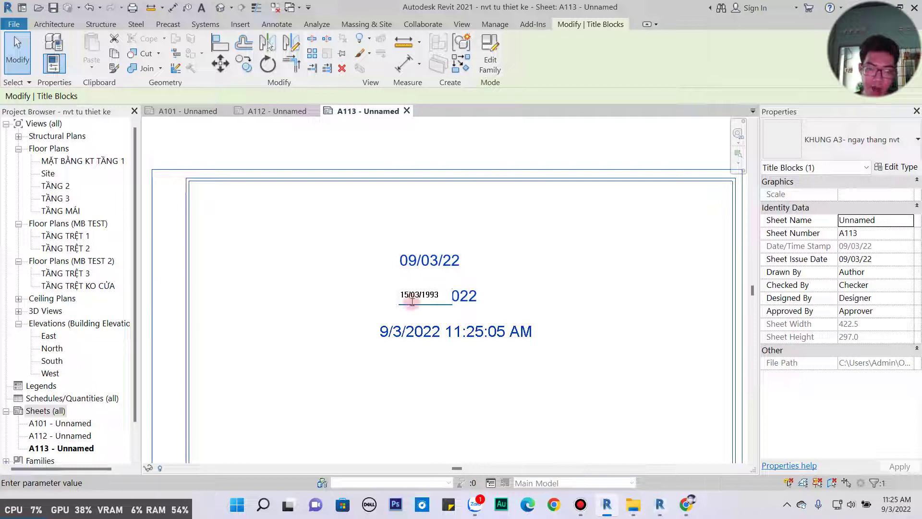
click(315, 309)
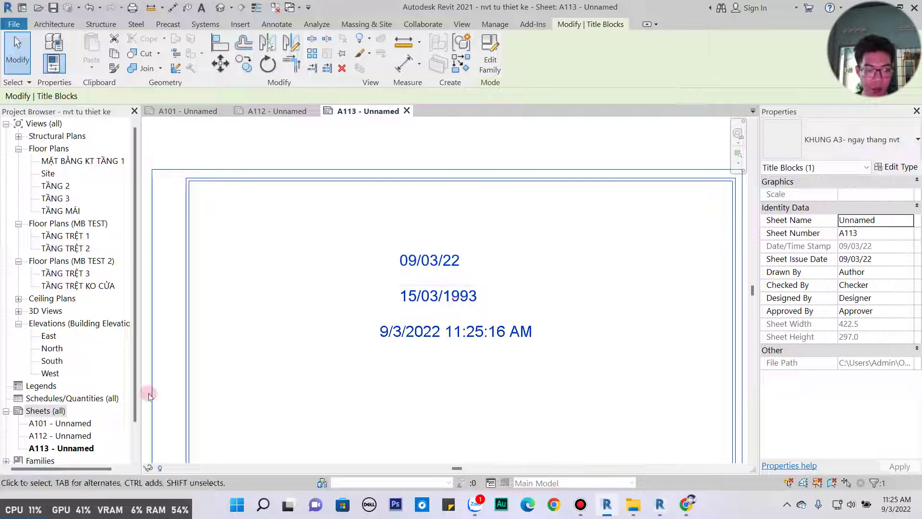
right_click(44, 411)
- Create sheet A114 with the KHUNG A3- ngay thang nvt title block, then go back to A113
click(174, 322)
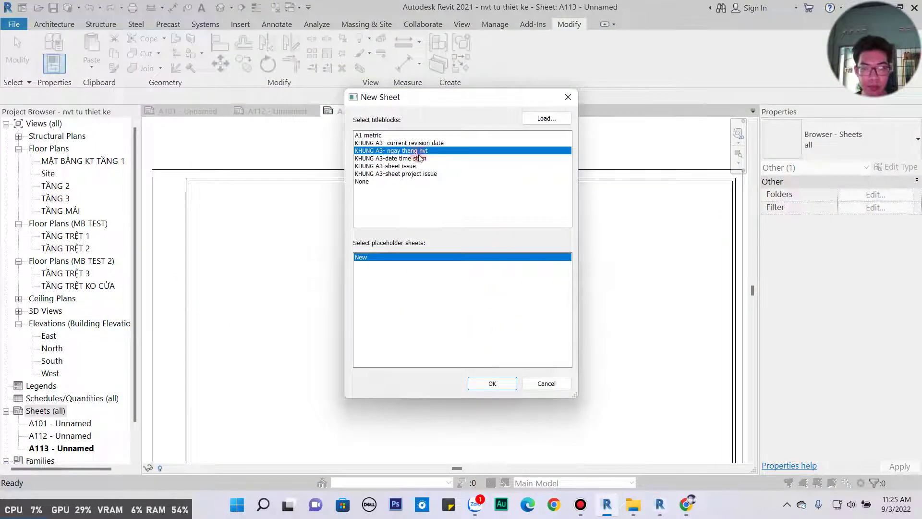
click(493, 382)
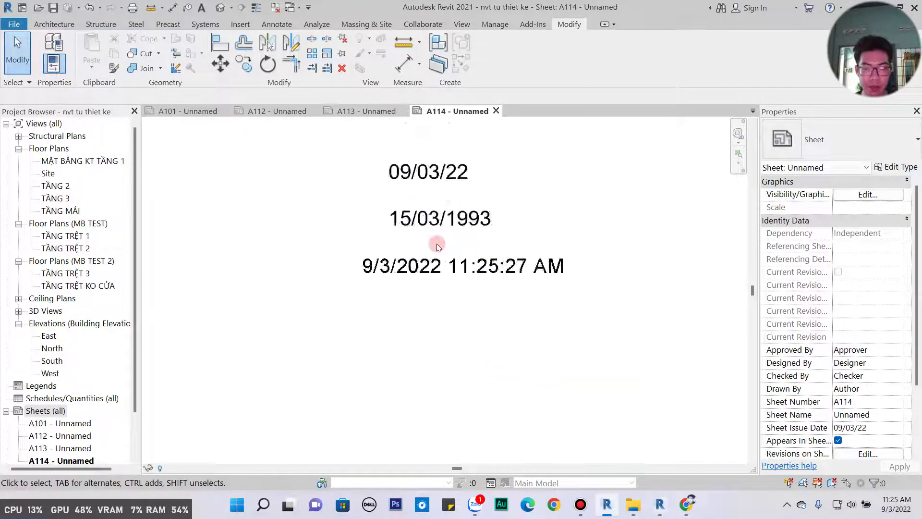
scroll(437, 244, up, 2)
middle_drag(451, 222, 388, 280)
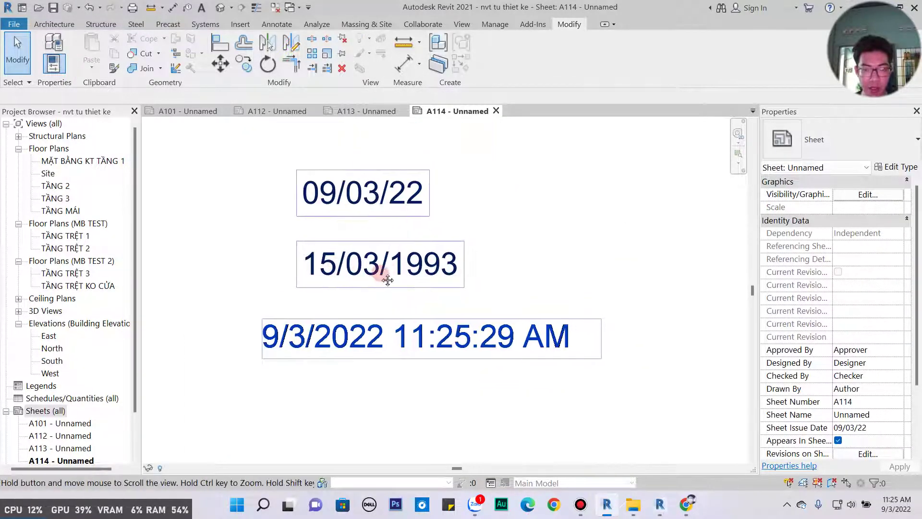
click(365, 113)
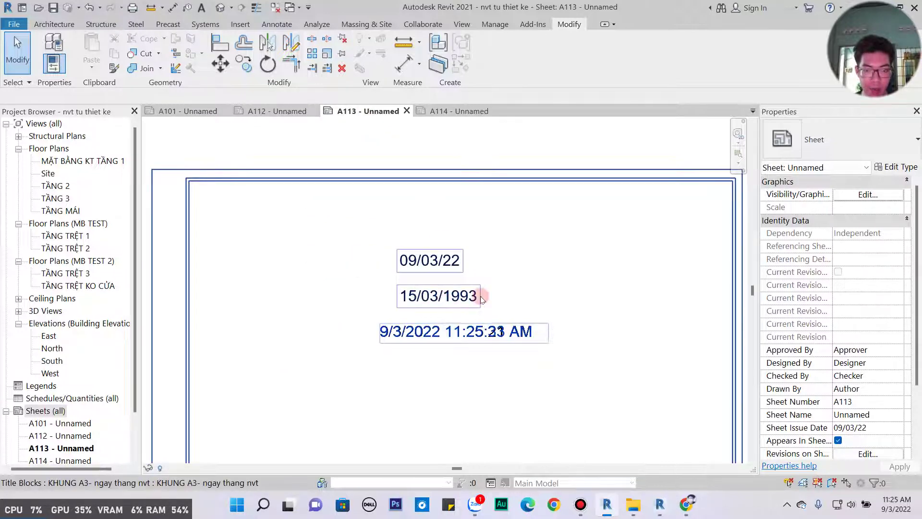
- On sheet A114, change the project issue date from 15/03/1993 to 16/03/1993
click(460, 111)
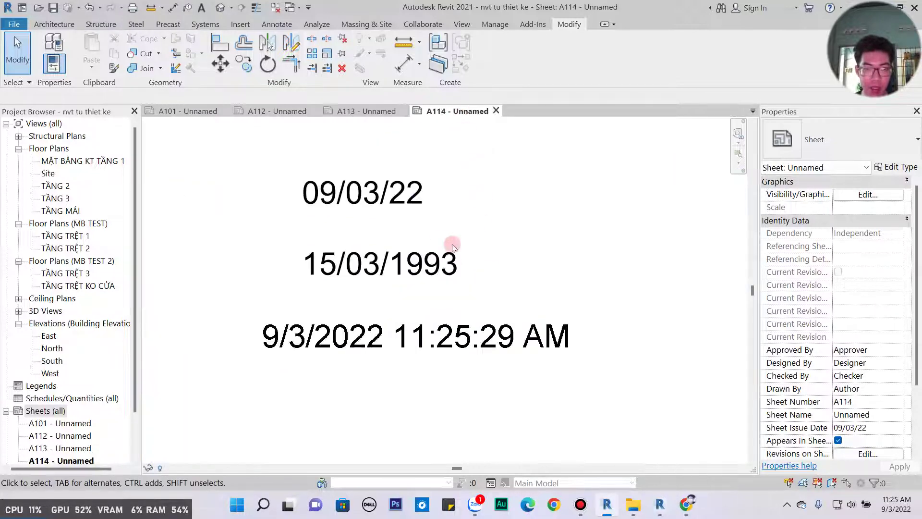
click(339, 275)
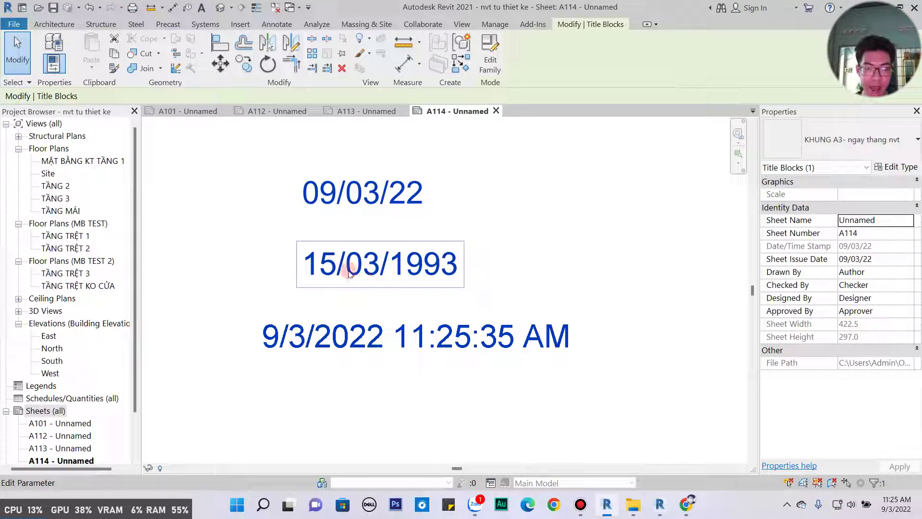
click(308, 254)
key(Delete)
text(6)
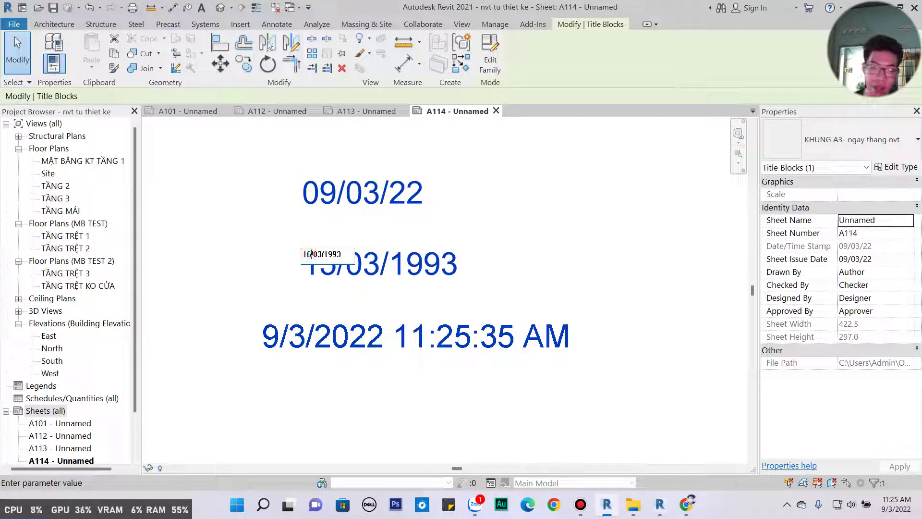
click(543, 245)
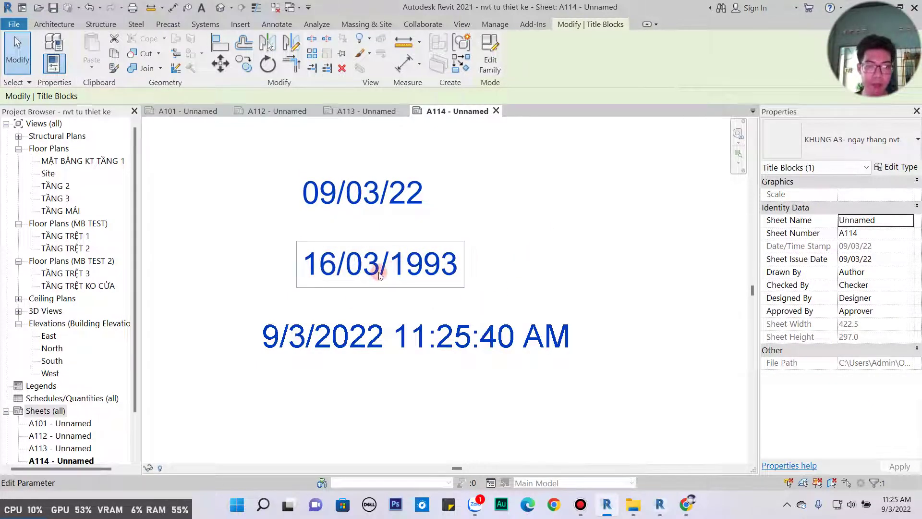
- On sheet A113, select the title block and open the KHUNG A3- ngay thang nvt family for editing
click(372, 112)
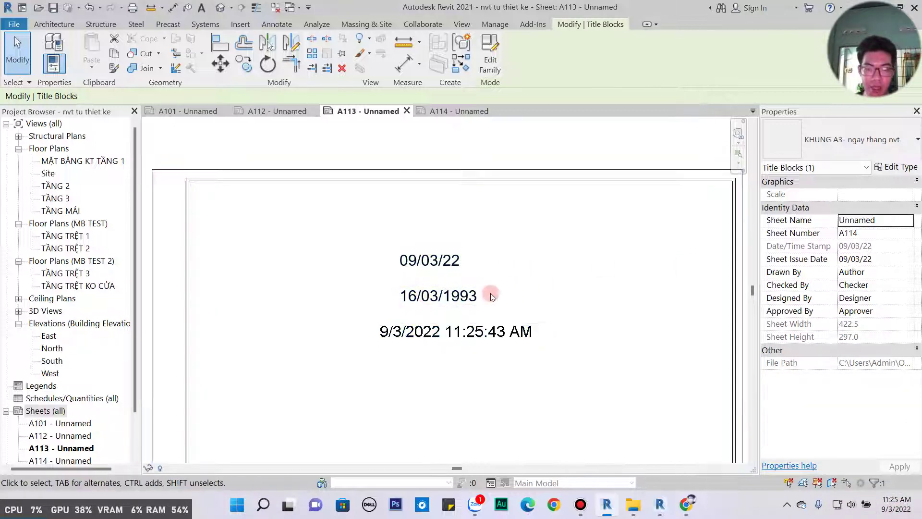
click(462, 297)
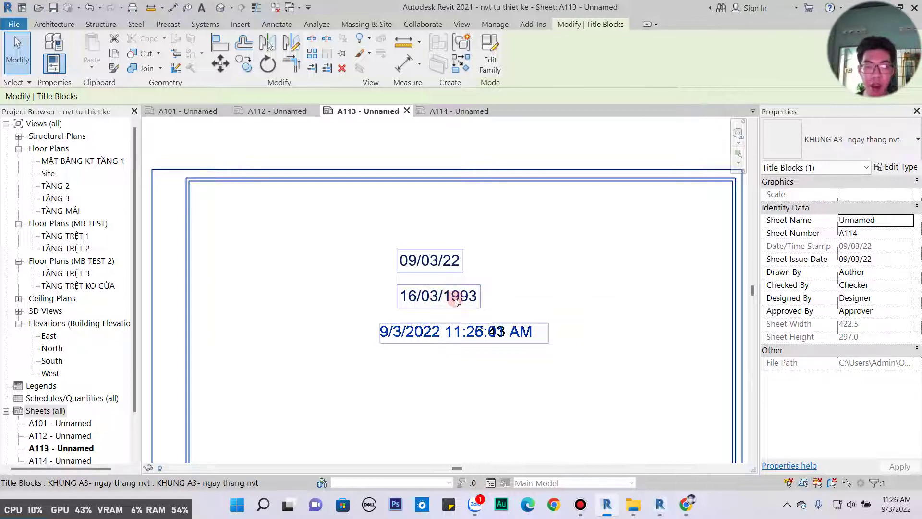
click(546, 274)
scroll(547, 281, down, 2)
scroll(531, 289, down, 1)
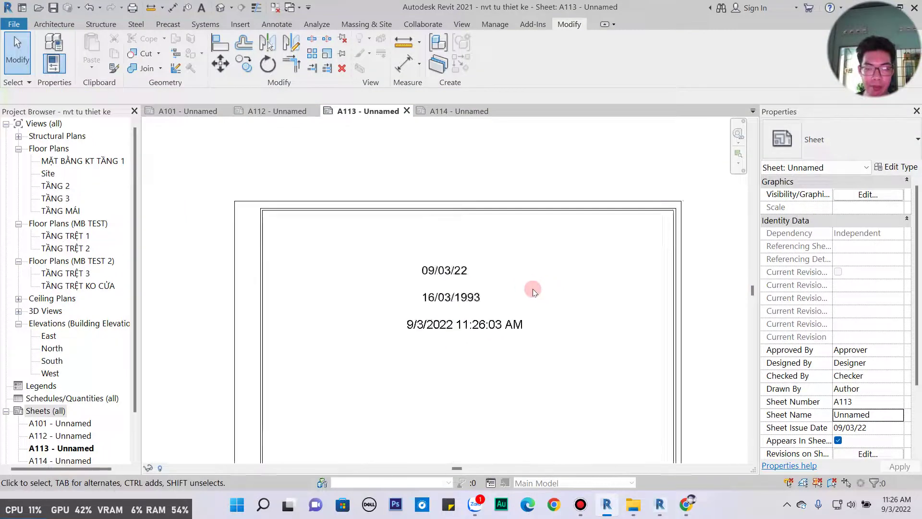
scroll(532, 289, up, 3)
scroll(639, 321, up, 2)
click(517, 342)
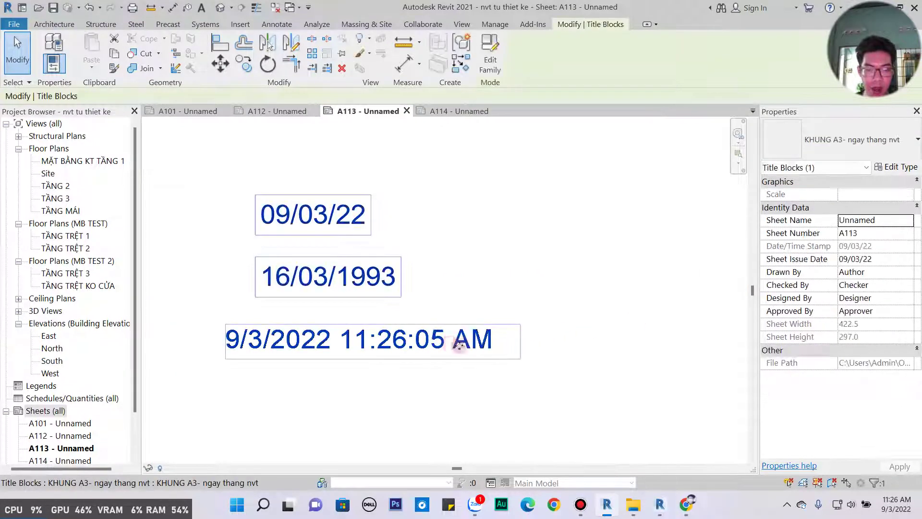
scroll(613, 315, down, 1)
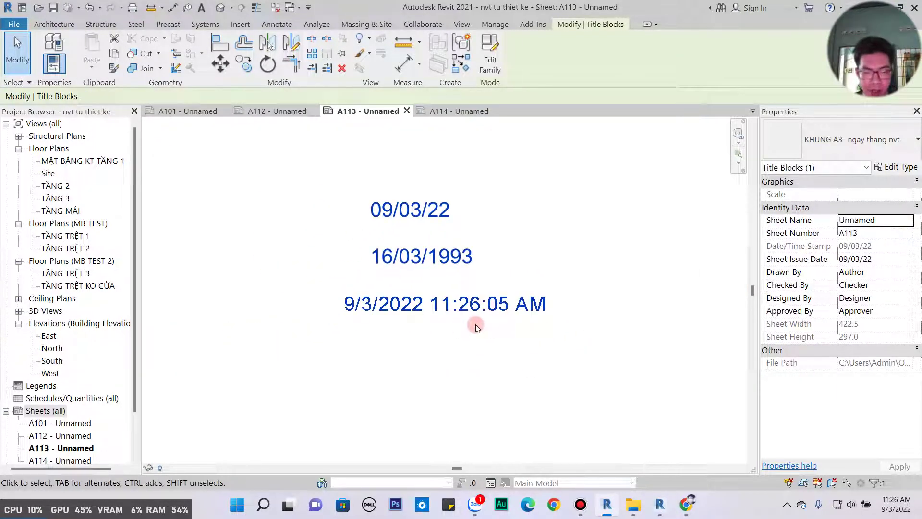
double_click(460, 306)
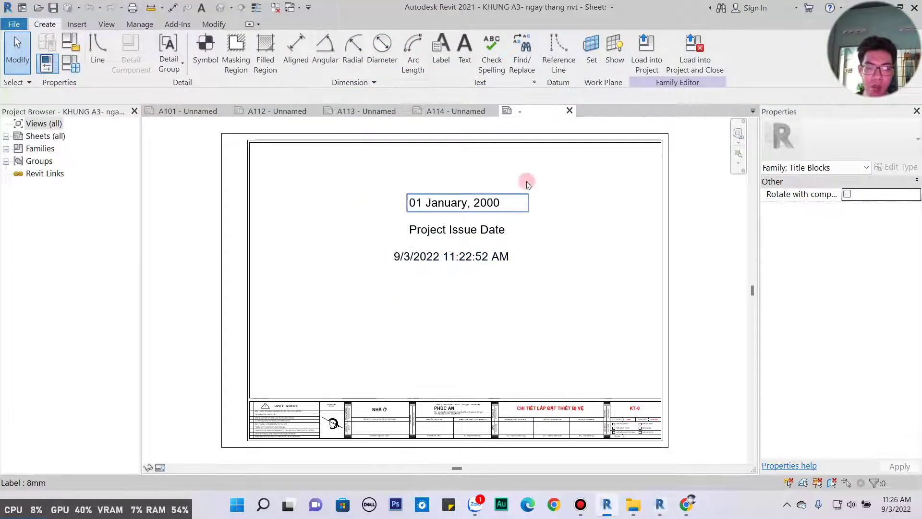
- Close the KHUNG A3- ngay thang nvt family editor, declining to save changes
click(570, 110)
click(489, 259)
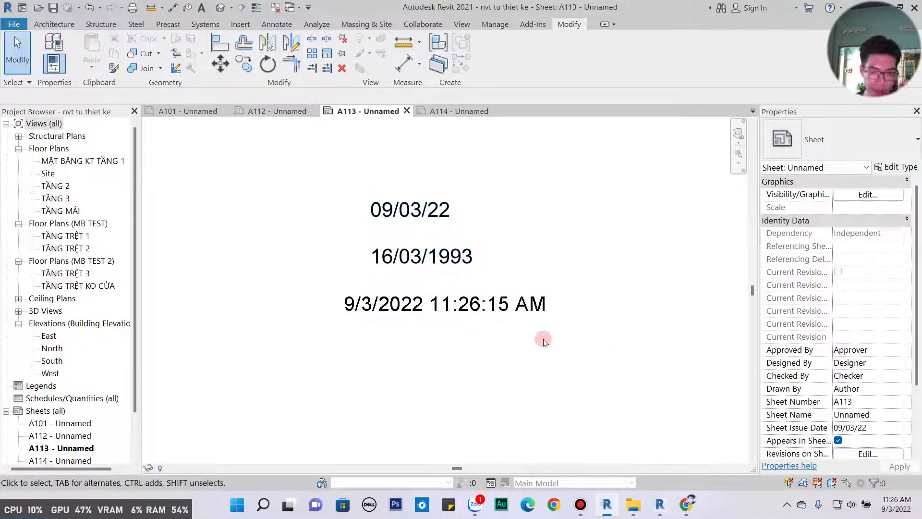
- Zoom and pan around sheet A113 to inspect the title block dates
scroll(533, 339, down, 2)
scroll(514, 321, down, 2)
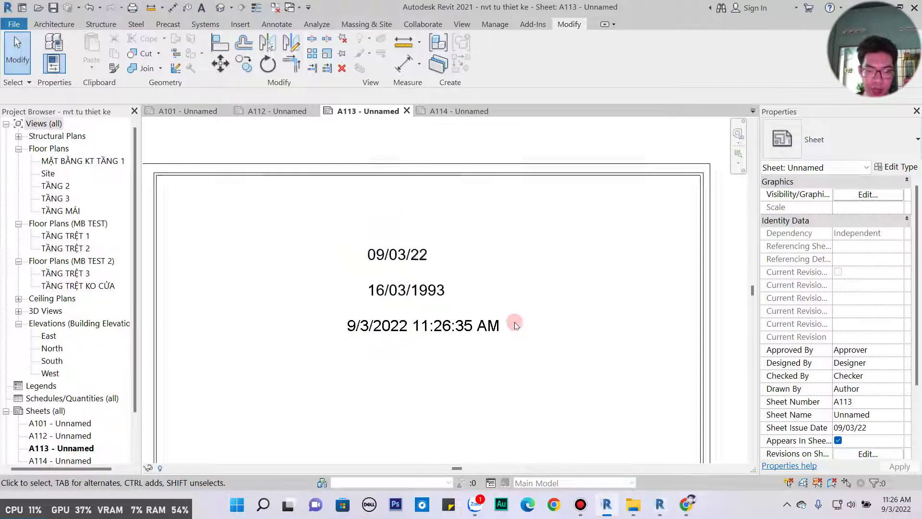
middle_drag(514, 321, 471, 303)
scroll(552, 374, down, 1)
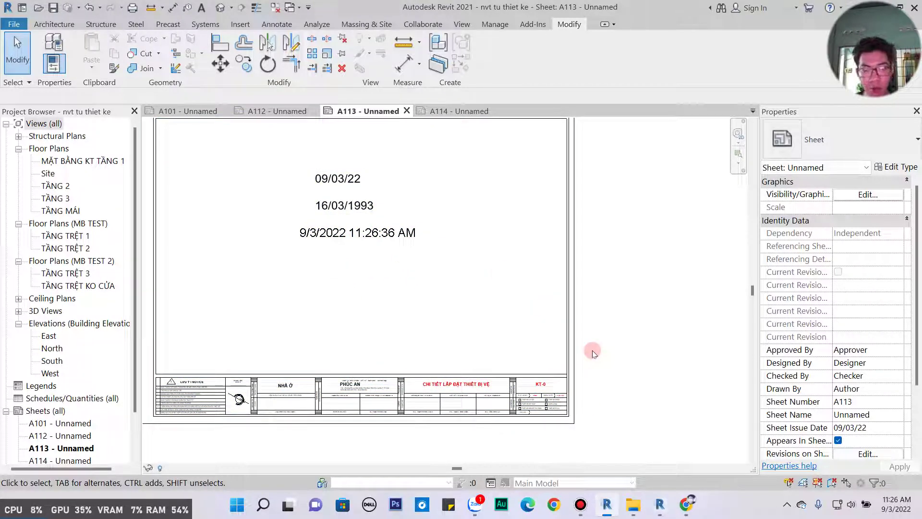
scroll(351, 262, up, 2)
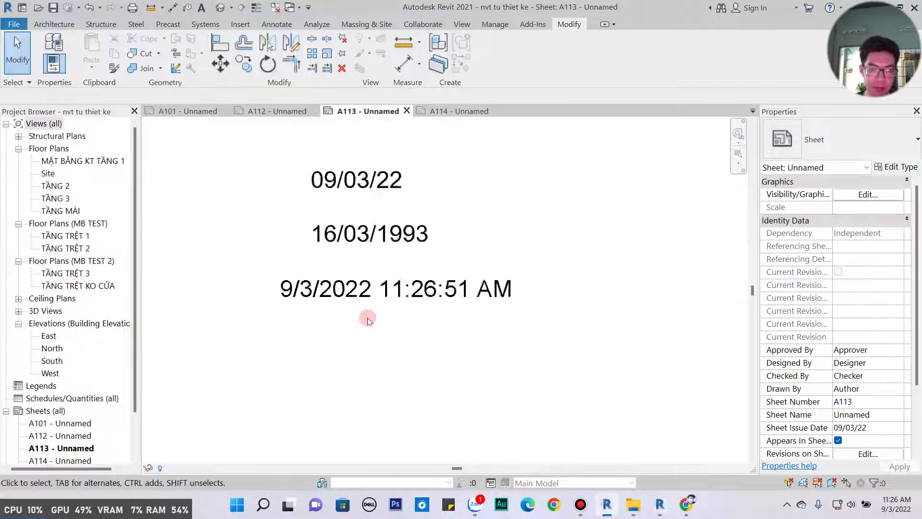
scroll(367, 316, up, 2)
scroll(365, 309, down, 1)
scroll(379, 337, down, 1)
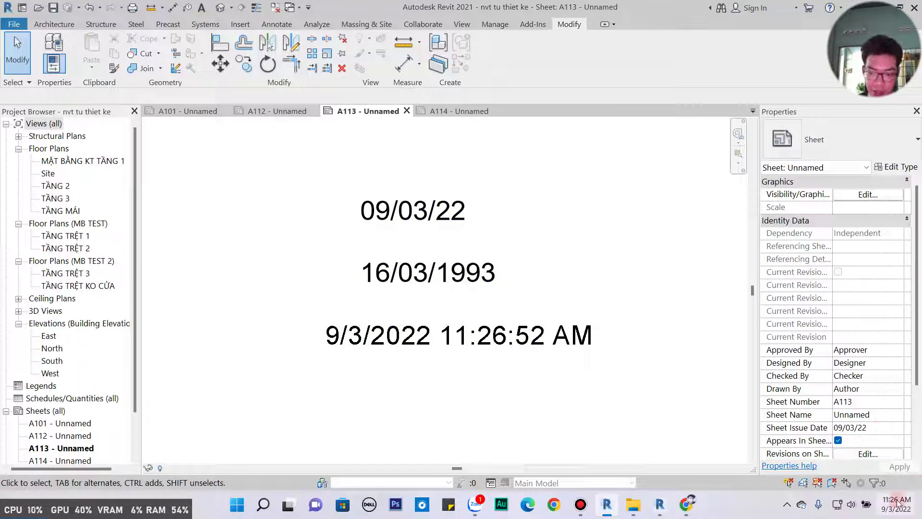
click(485, 234)
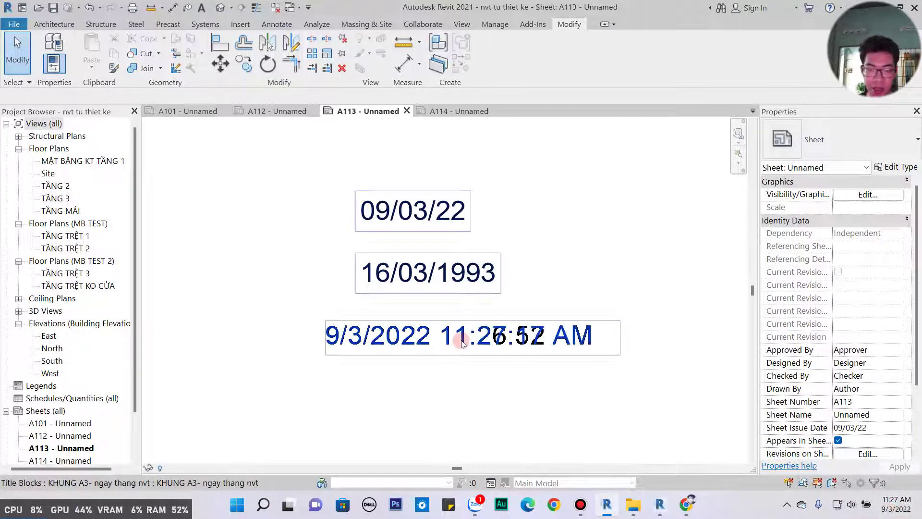
- Select and deselect the A113 title block, then bring up Windows search
click(486, 367)
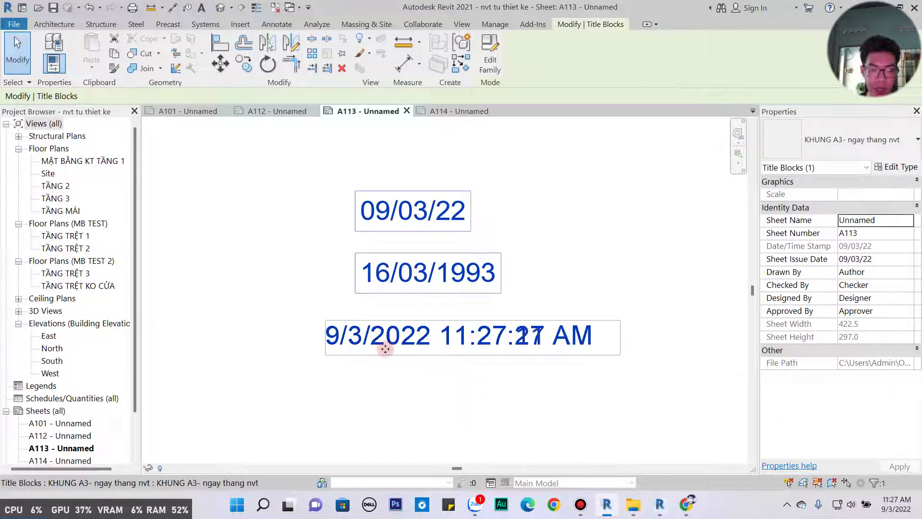
click(385, 373)
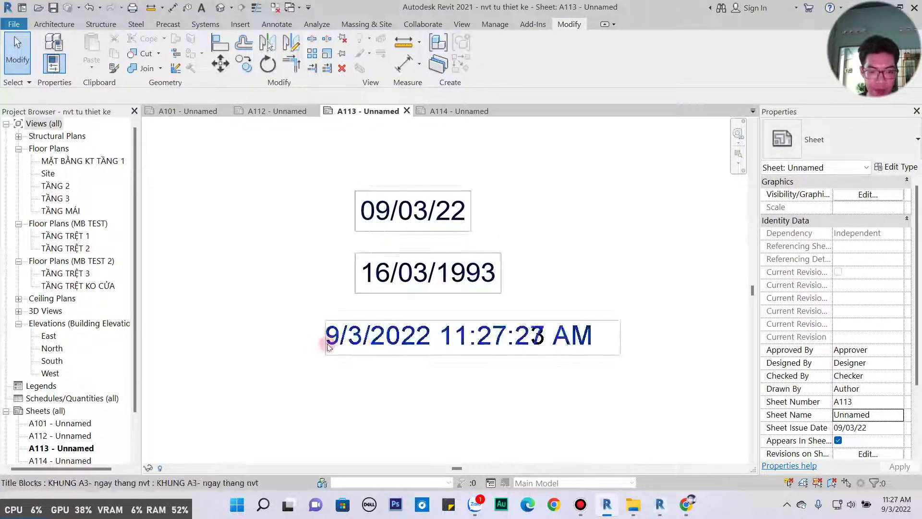
click(263, 504)
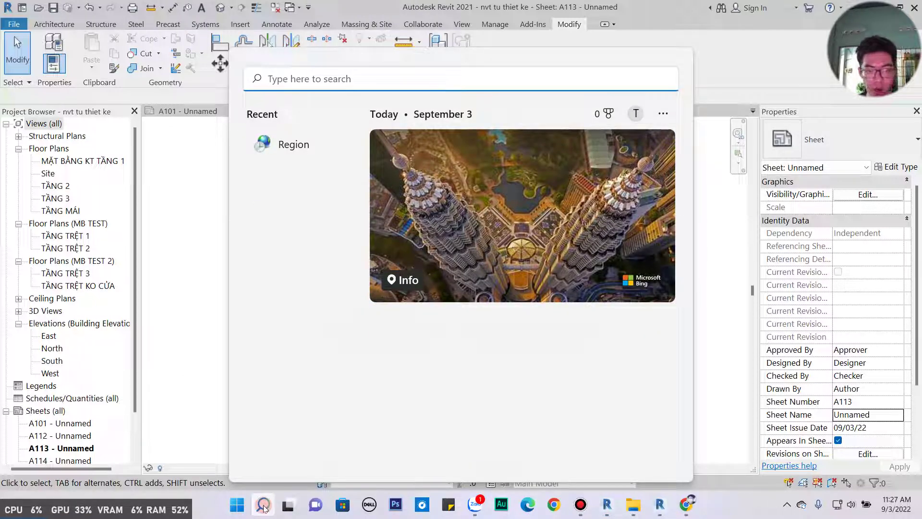
- Open the Windows Region settings window and reposition it
click(298, 147)
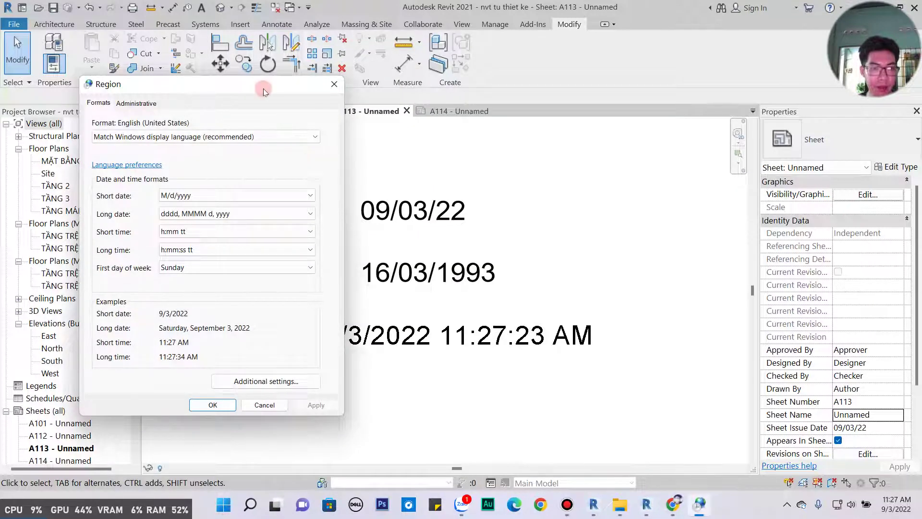
drag(263, 88, 400, 99)
click(256, 107)
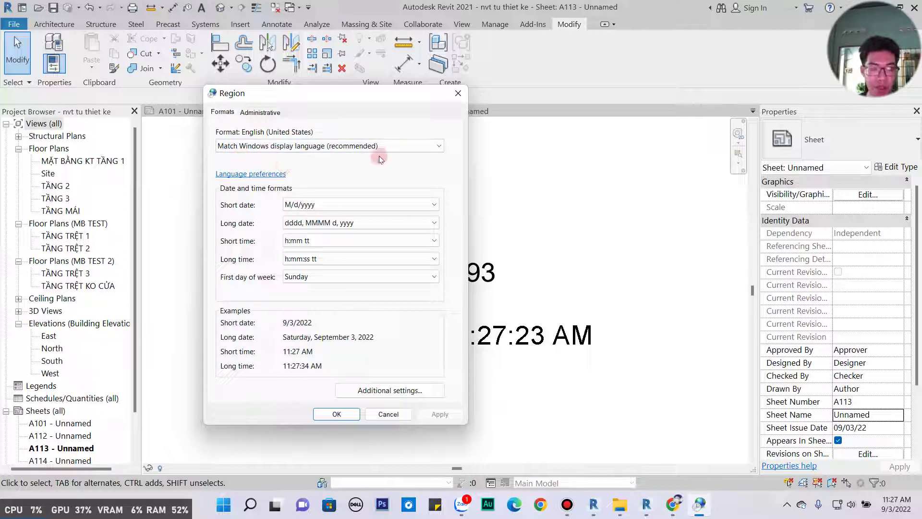
- Apply the Vietnamese (Vietnam) format with dd/MM/yyyy short date, then close Region settings
click(431, 147)
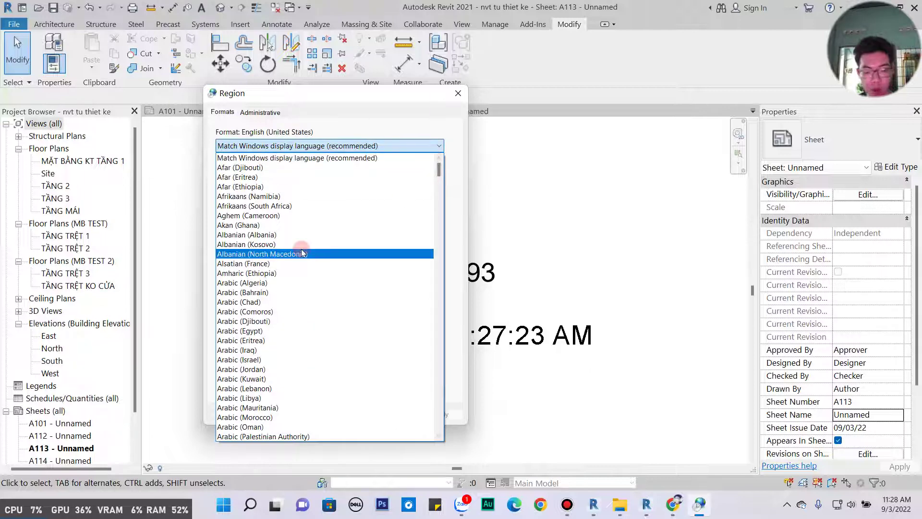
key(v)
key(i)
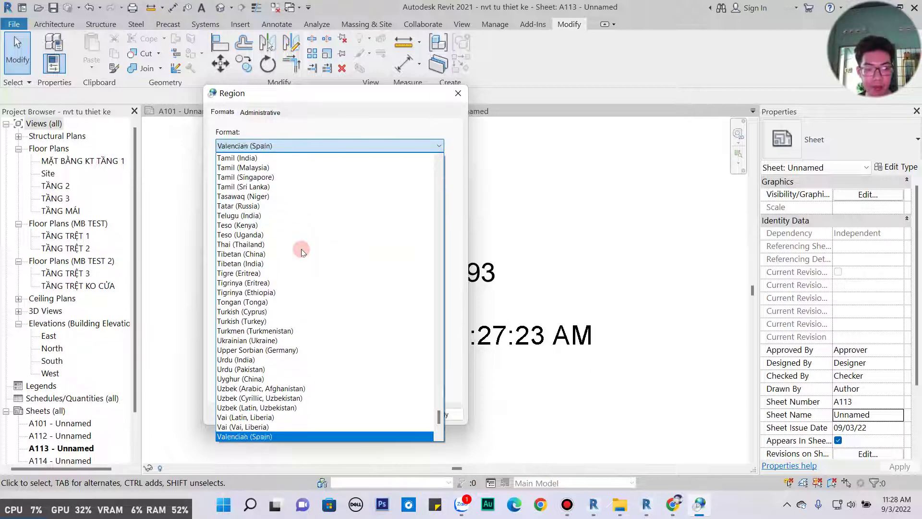
click(268, 436)
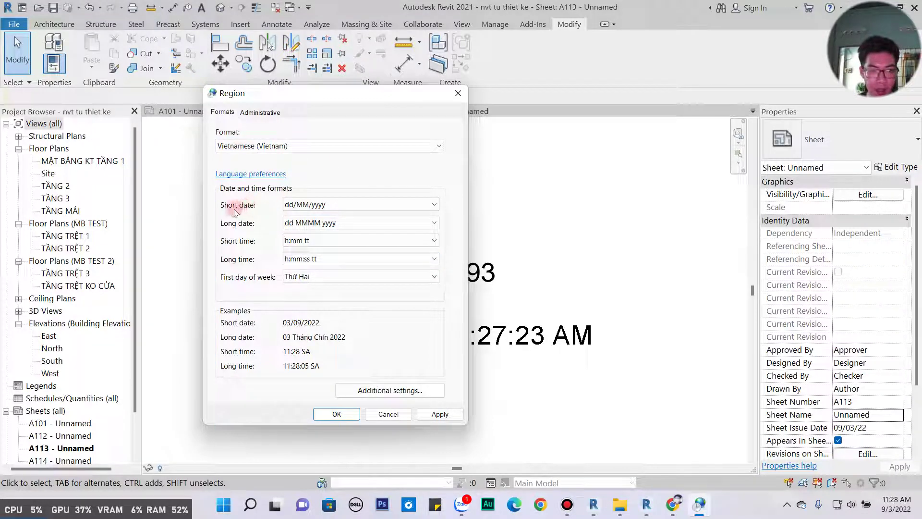
drag(292, 206, 329, 210)
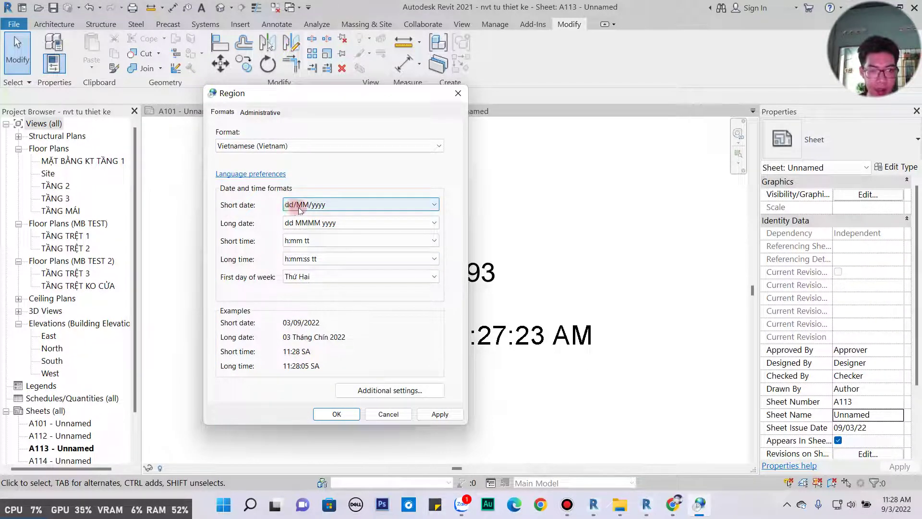
click(307, 211)
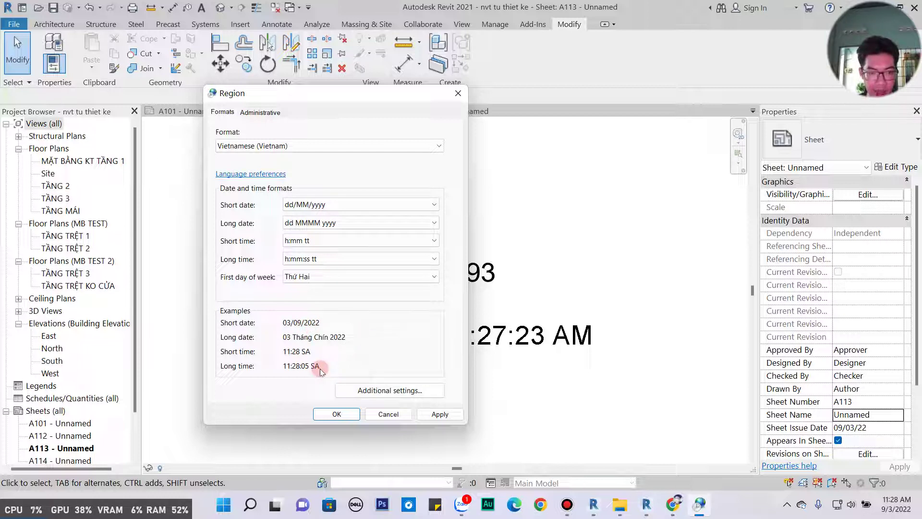
click(439, 414)
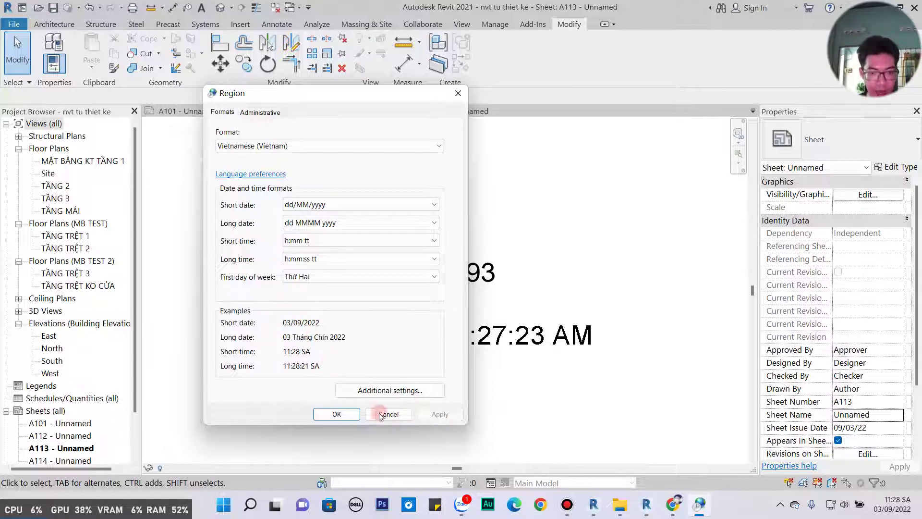
click(352, 414)
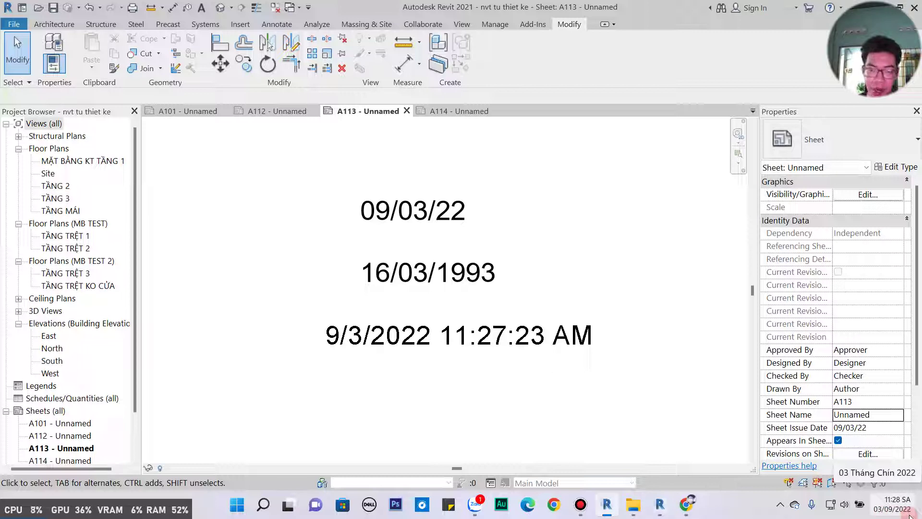
- Check sheet A113's stamp now reads 03/09/2022 … SA, then switch to sheet A114 with Ctrl+Tab
scroll(440, 384, down, 2)
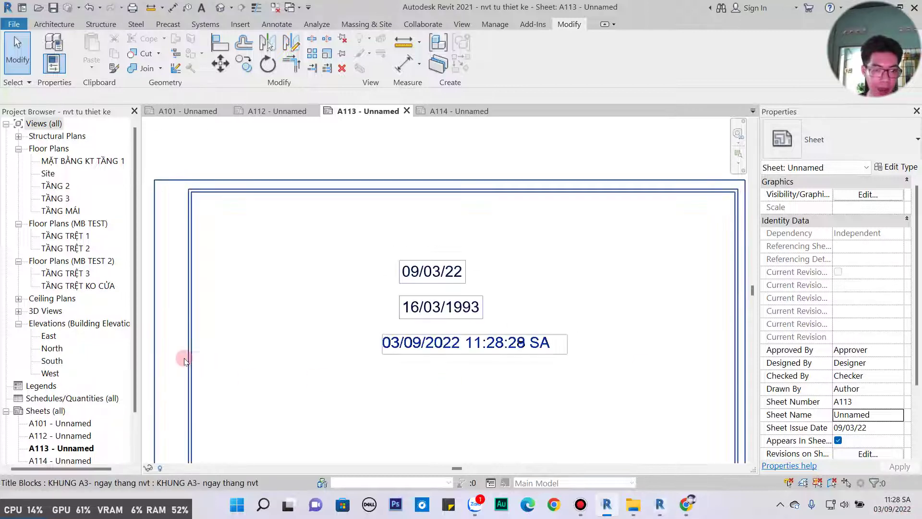
scroll(462, 353, up, 2)
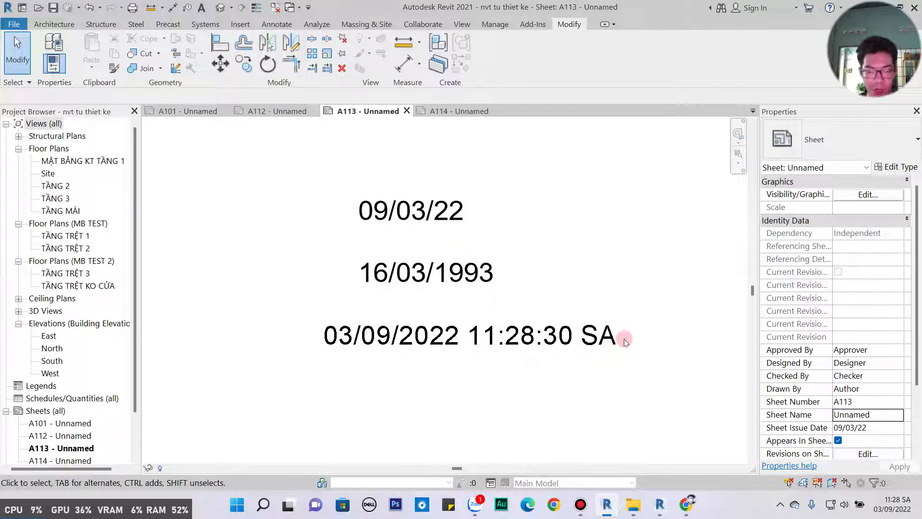
scroll(462, 397, down, 2)
middle_drag(462, 398, 448, 396)
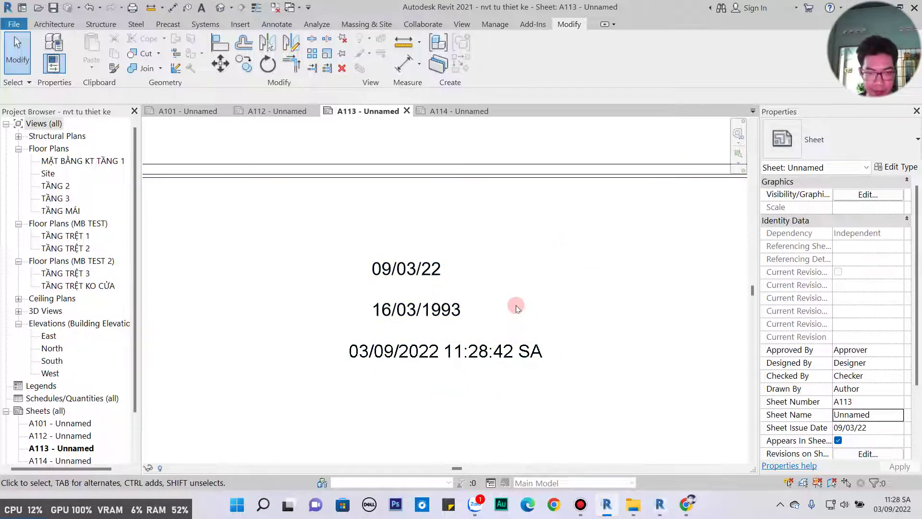
scroll(517, 308, up, 1)
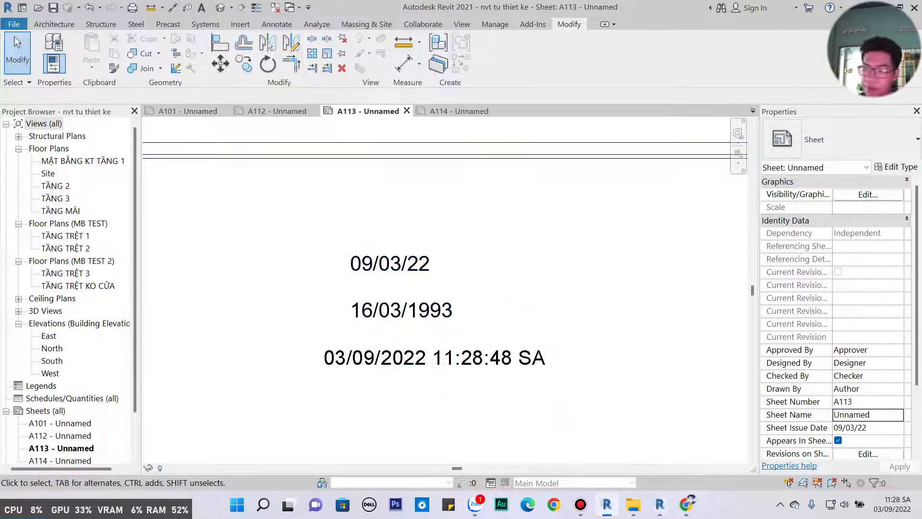
key(ctrl+Tab)
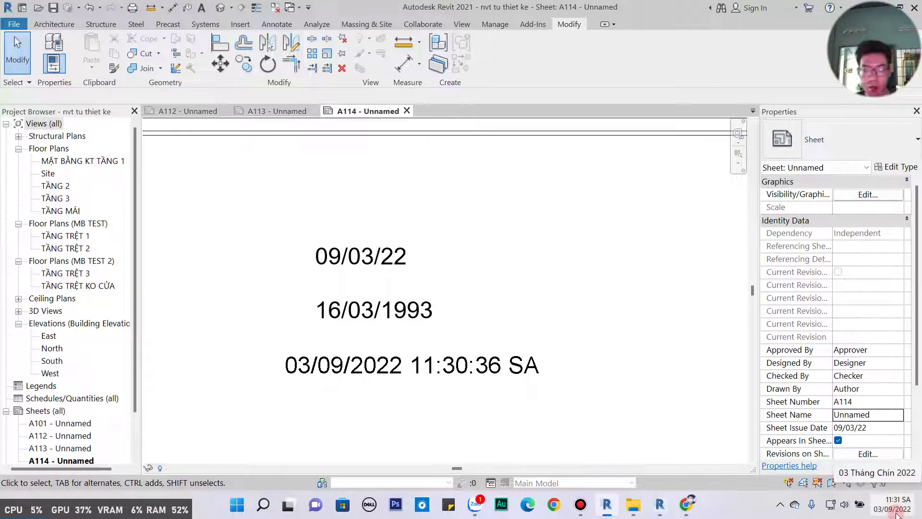
click(253, 112)
click(341, 111)
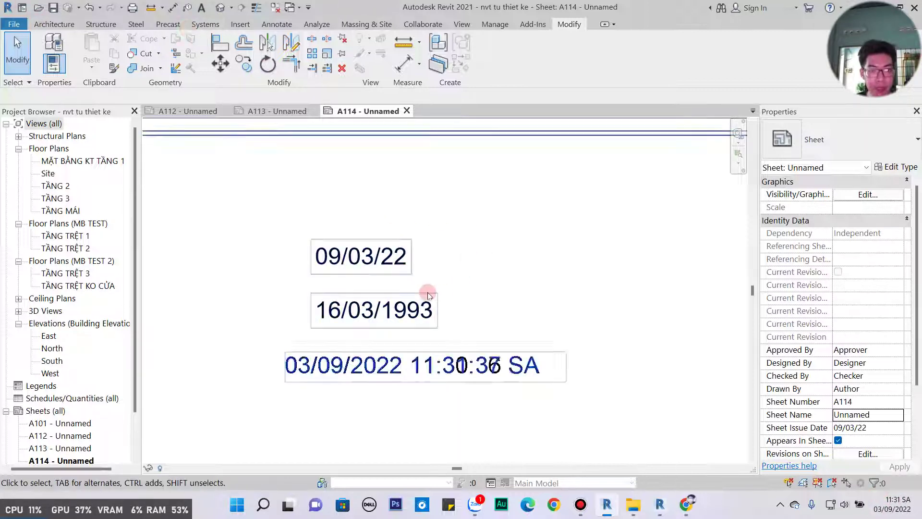
click(355, 319)
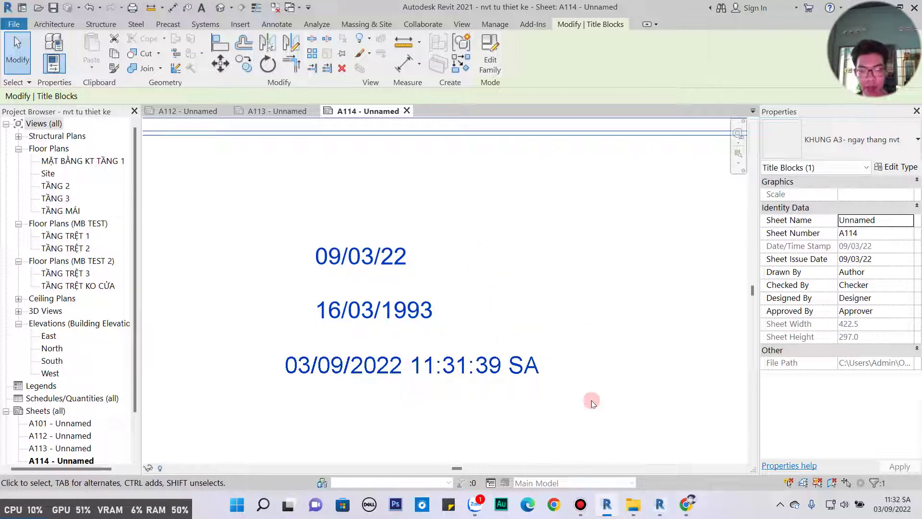
click(350, 266)
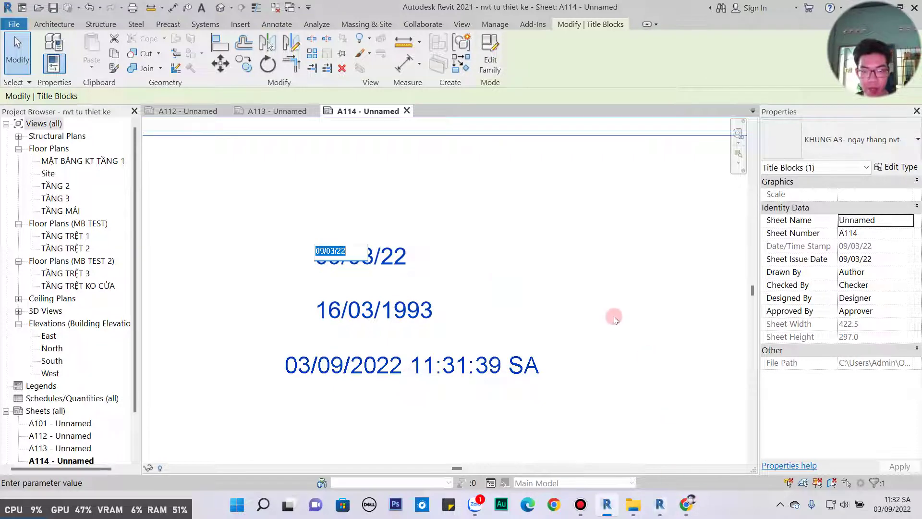
click(614, 320)
click(659, 504)
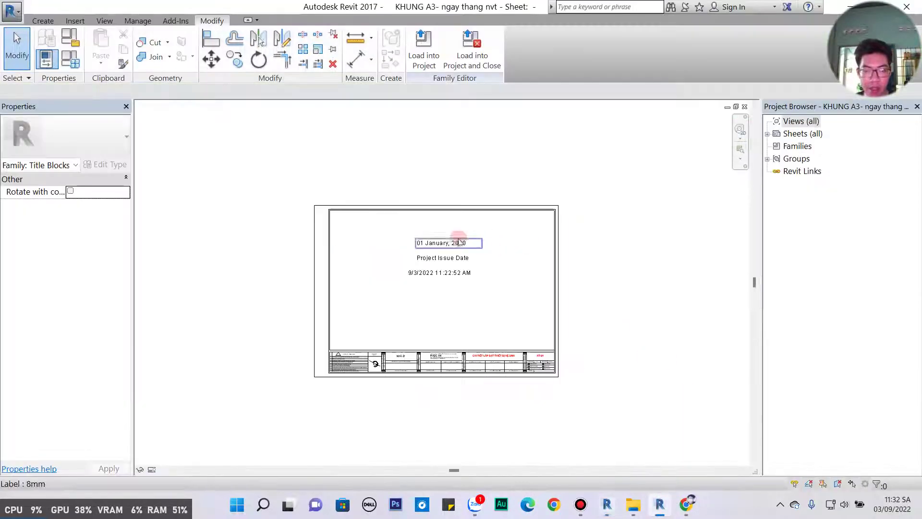
scroll(458, 242, up, 5)
click(423, 260)
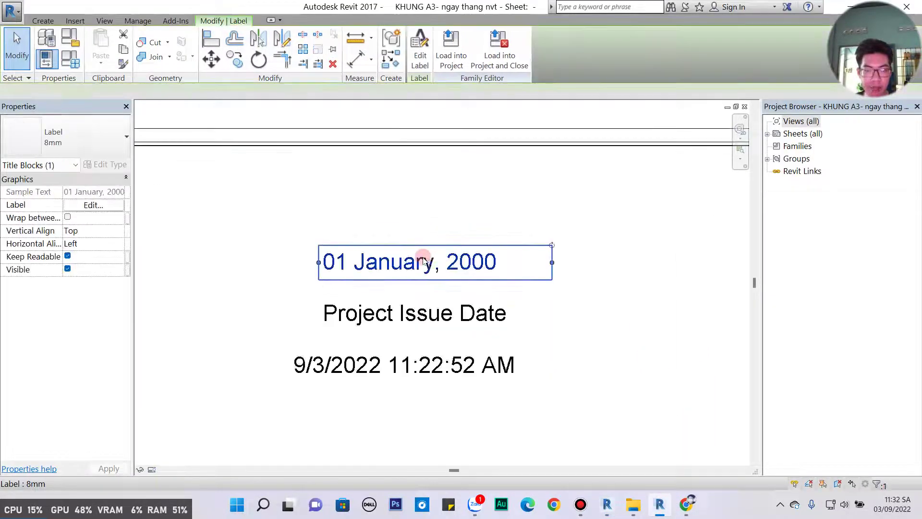
click(418, 57)
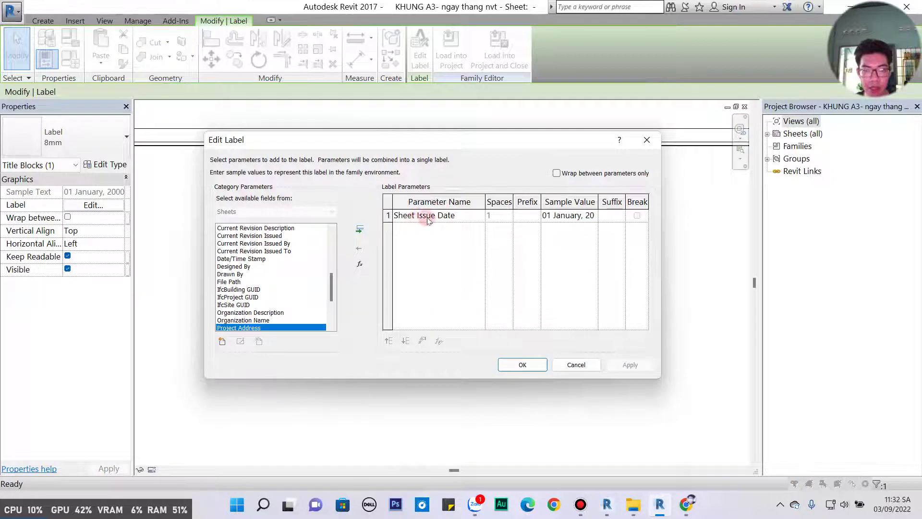
click(576, 364)
click(607, 505)
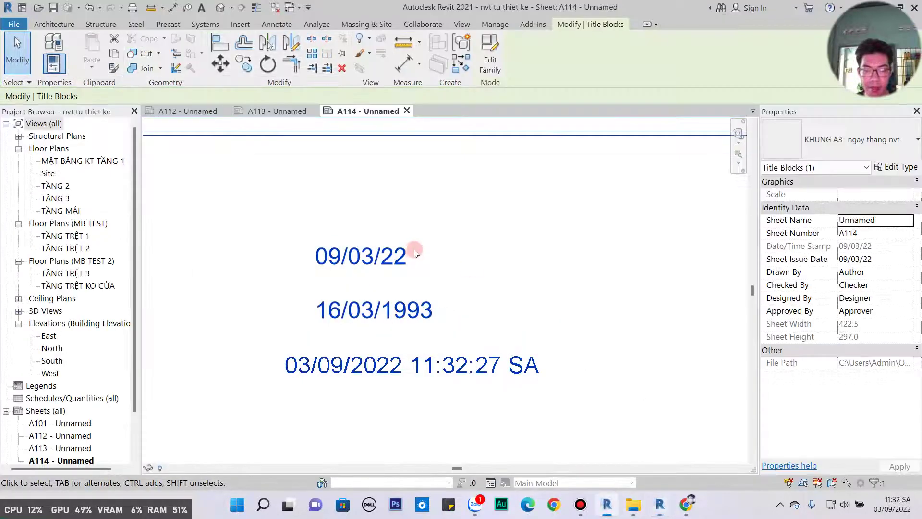
click(447, 253)
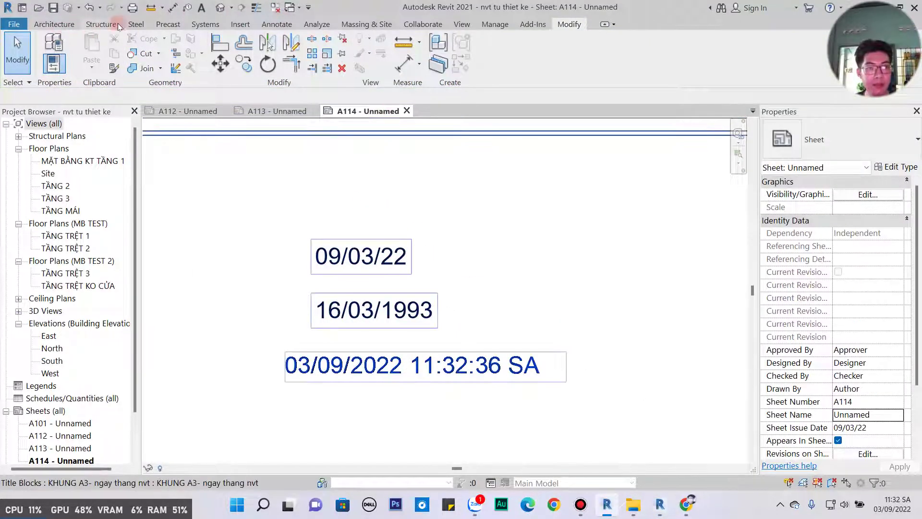
- Place a text note 'sheet issue date' beside 09/03/22 on A114, fixing its typo
click(276, 24)
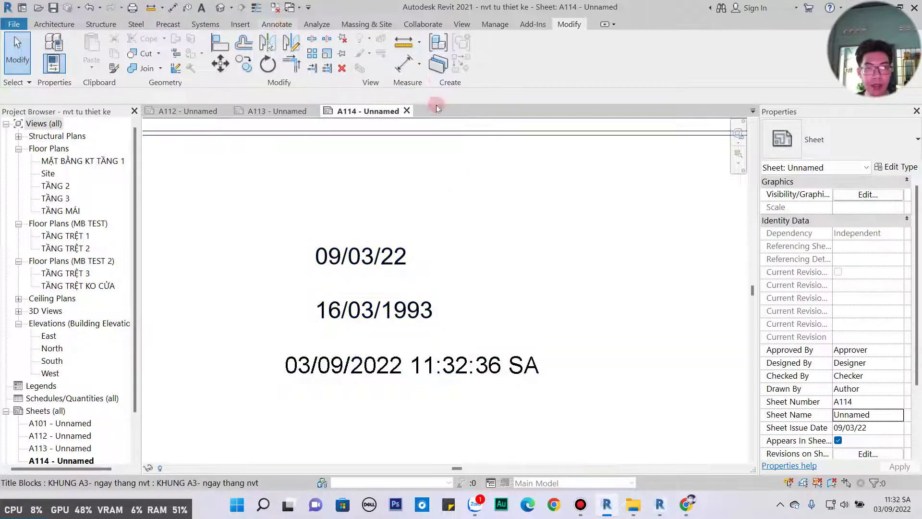
click(421, 45)
click(442, 256)
text(sheet issue date)
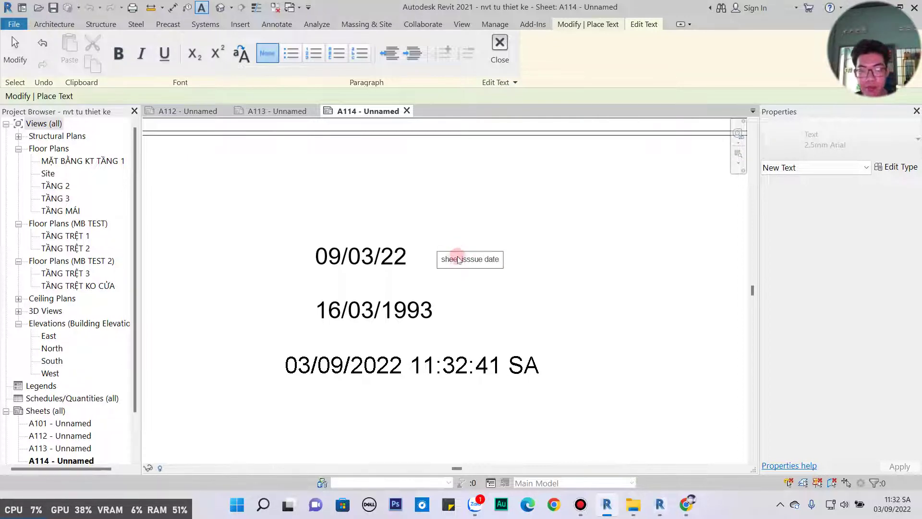
click(473, 259)
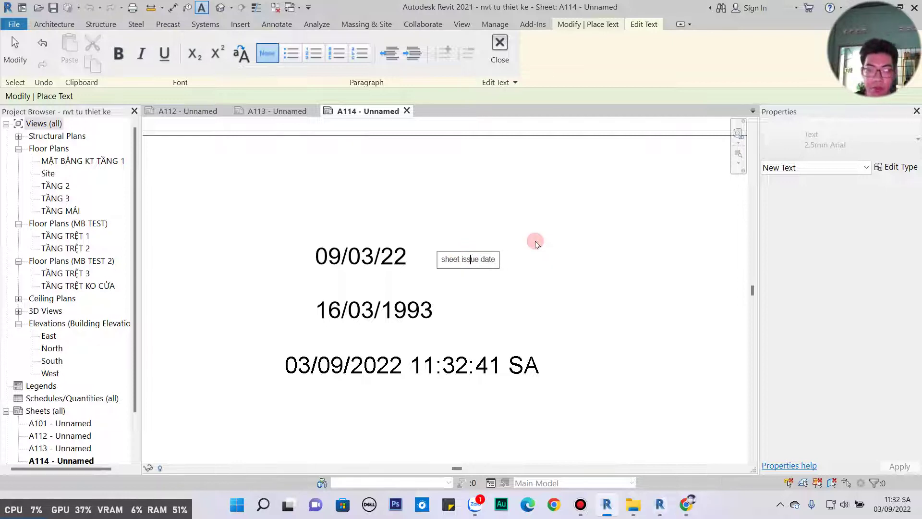
click(535, 242)
click(472, 259)
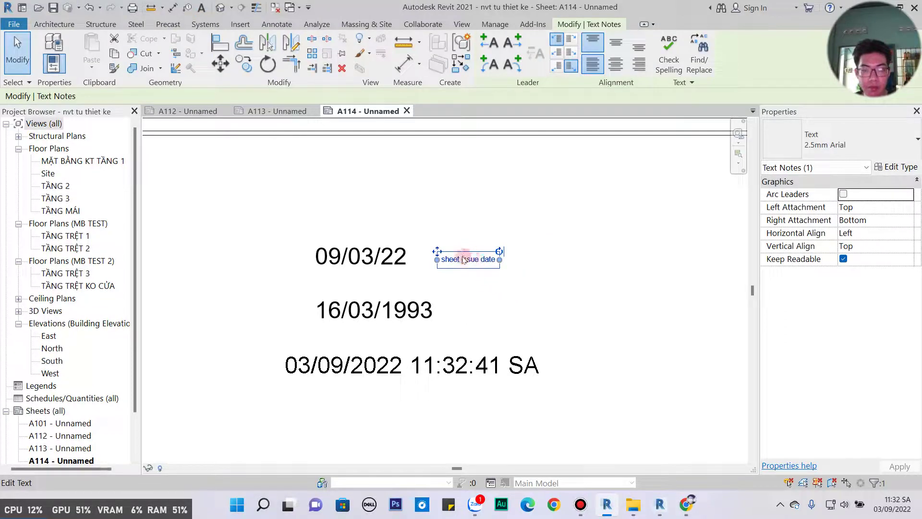
- Nudge the sheet issue date note slightly upward and exit text editing
drag(463, 259, 463, 253)
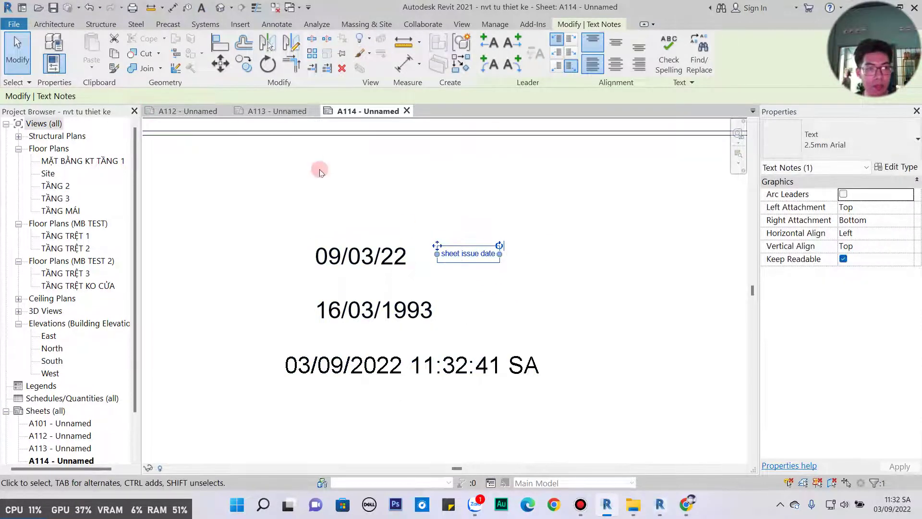
double_click(477, 253)
scroll(509, 263, up, 2)
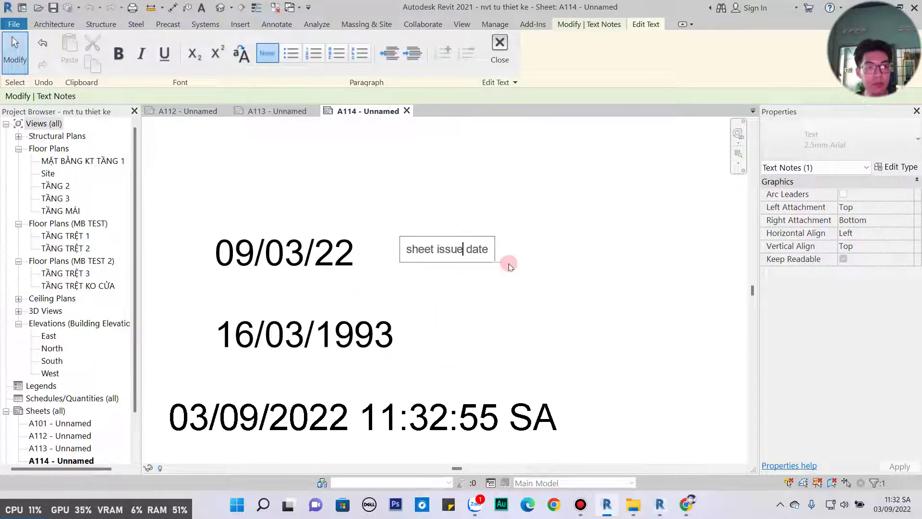
scroll(508, 263, down, 1)
key(Escape)
click(500, 262)
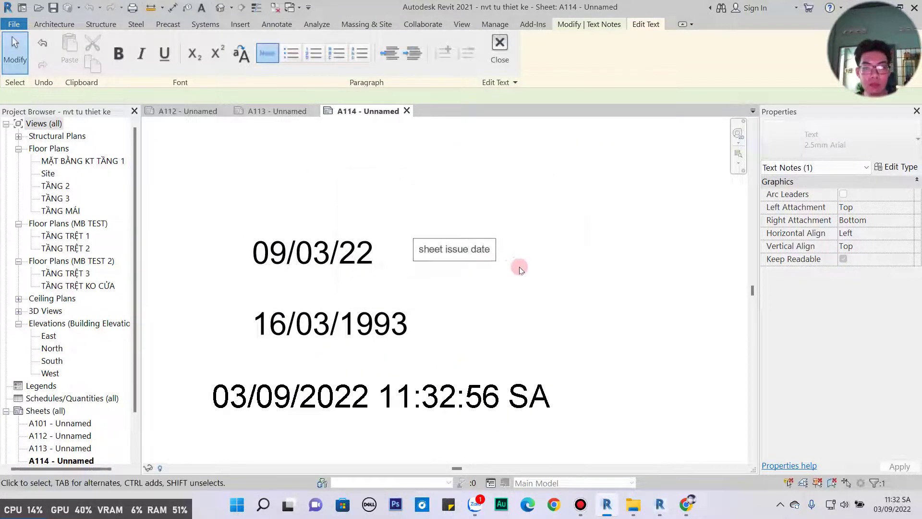
click(519, 267)
double_click(480, 255)
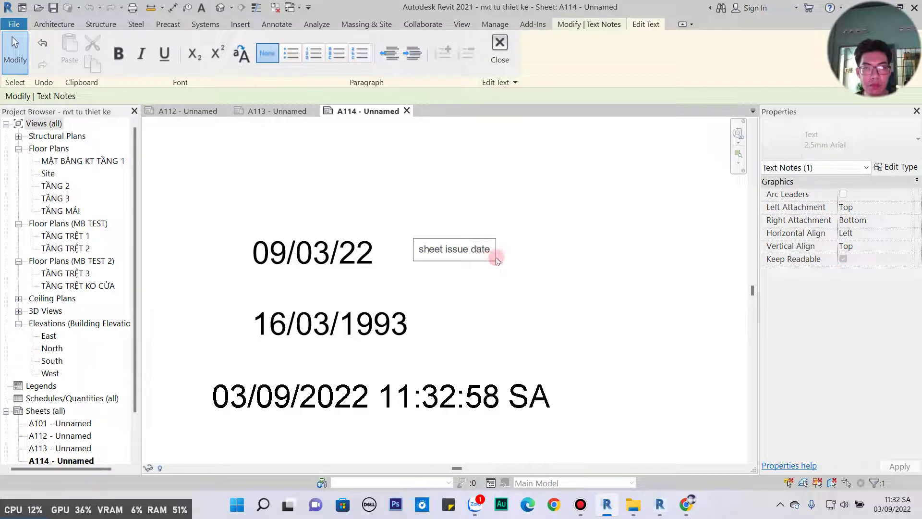
click(894, 167)
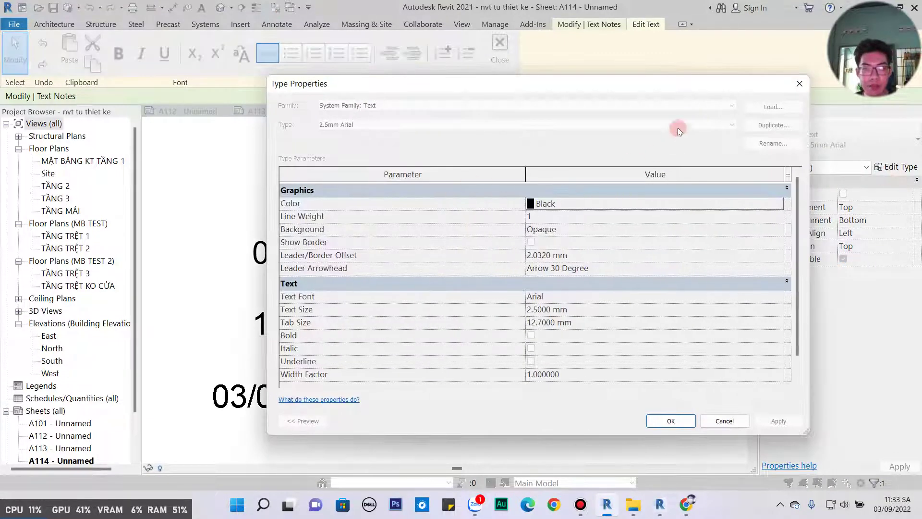
click(799, 84)
click(496, 263)
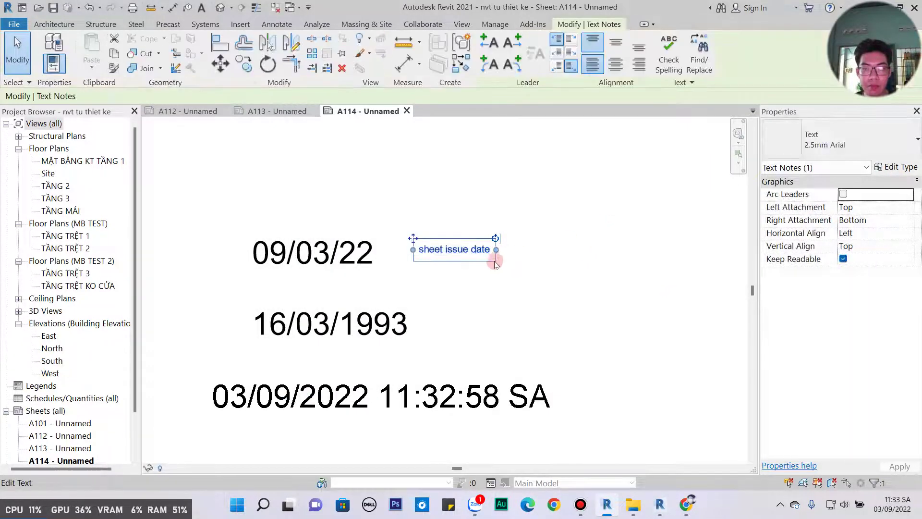
click(894, 167)
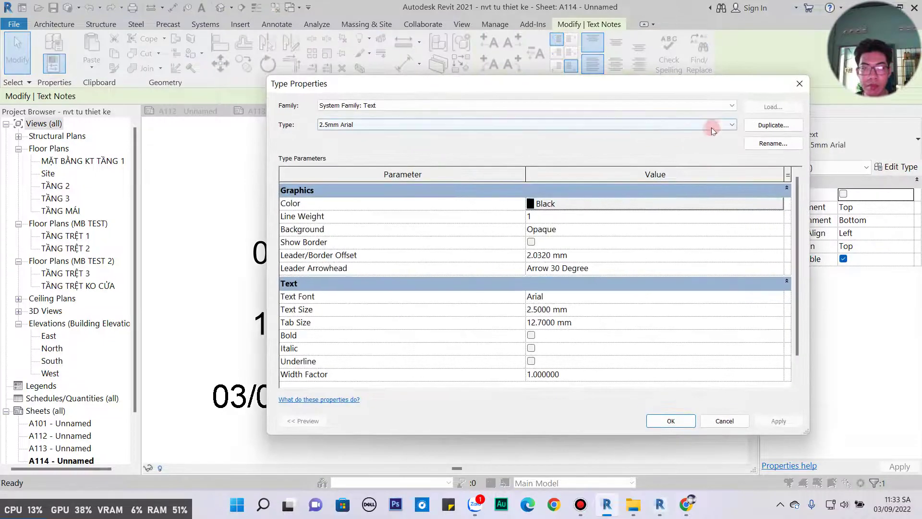
click(711, 129)
click(494, 158)
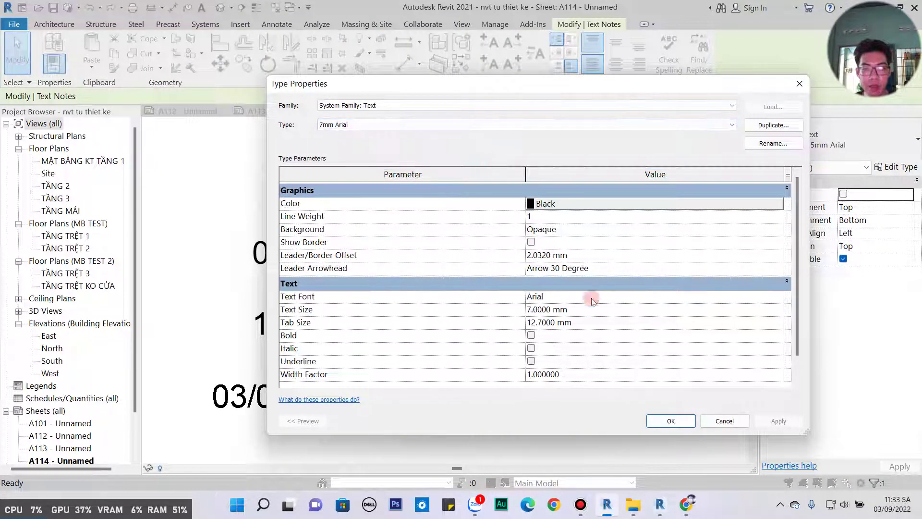
click(684, 421)
click(595, 355)
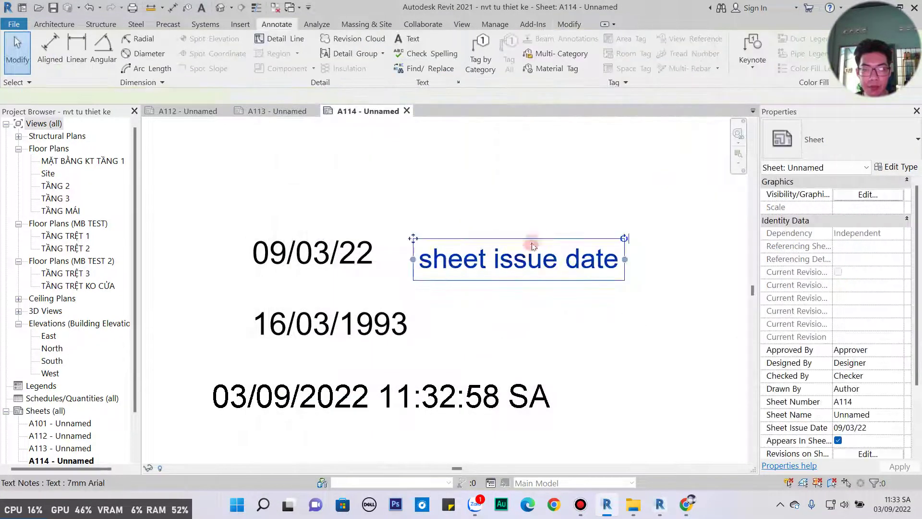
click(513, 250)
drag(413, 238, 413, 226)
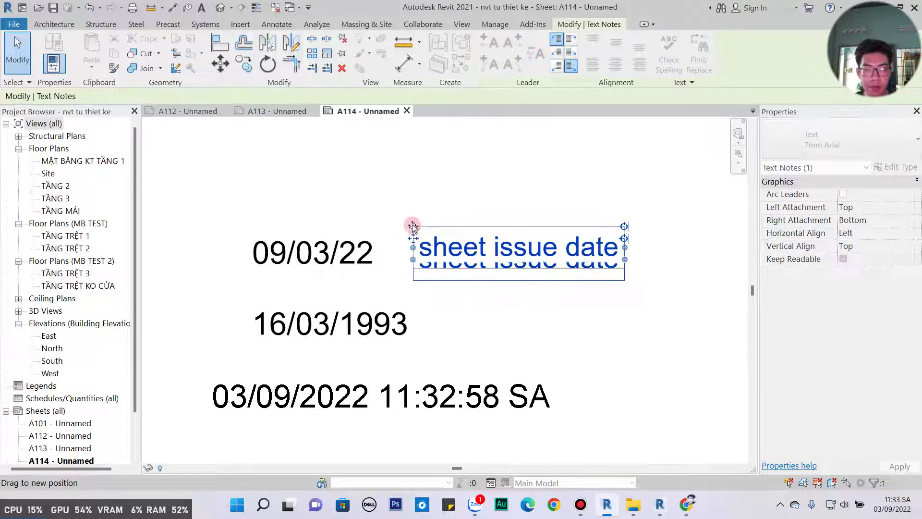
click(536, 348)
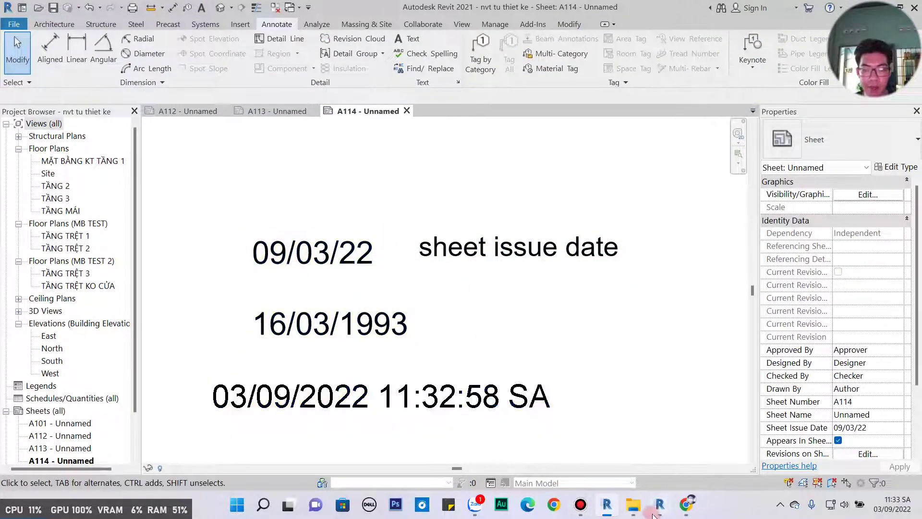
click(658, 512)
click(444, 311)
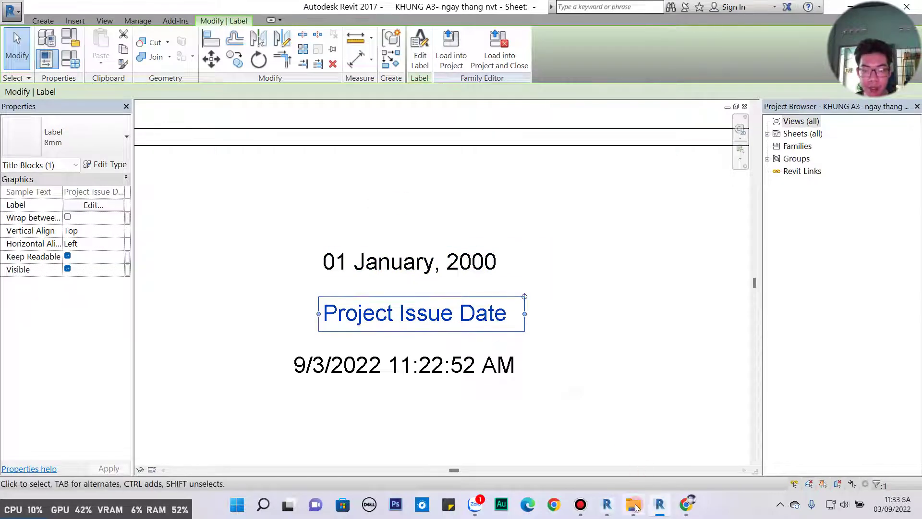
click(606, 504)
click(518, 256)
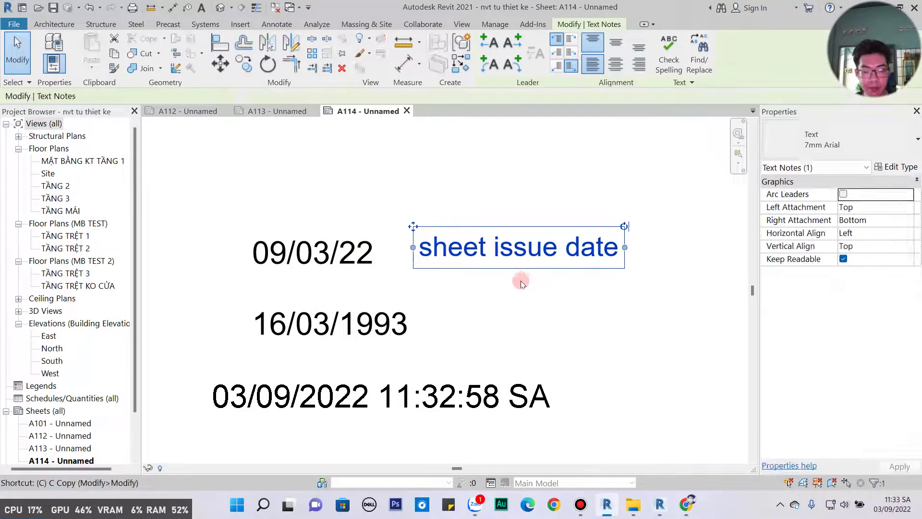
- Copy the sheet issue date note beside the 16/03/1993 date with CO
key(c)
key(o)
click(517, 253)
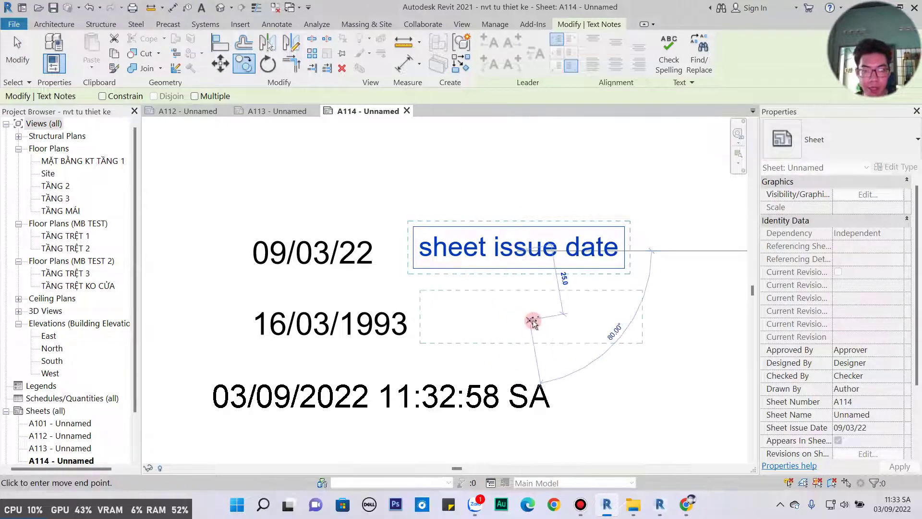
click(530, 320)
- Reword the copied note from 'sheet issue date' to 'project issue date'
double_click(554, 318)
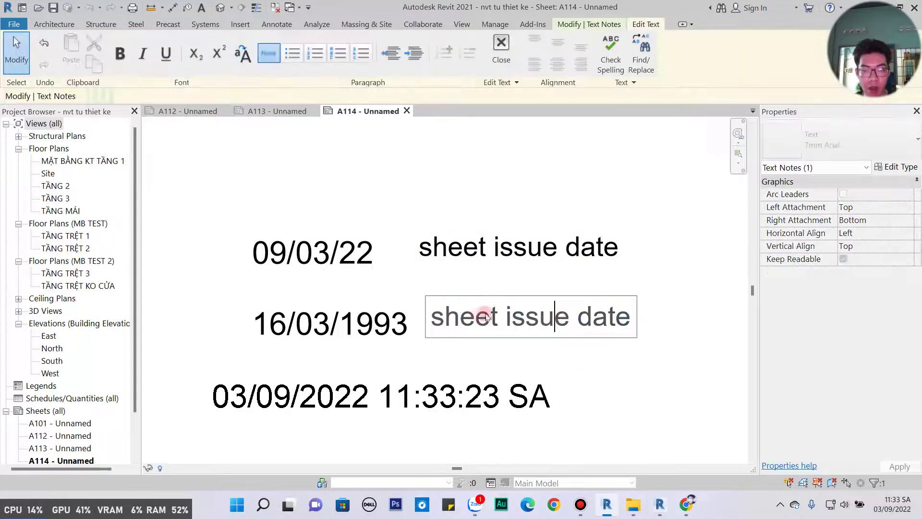
drag(505, 318, 426, 321)
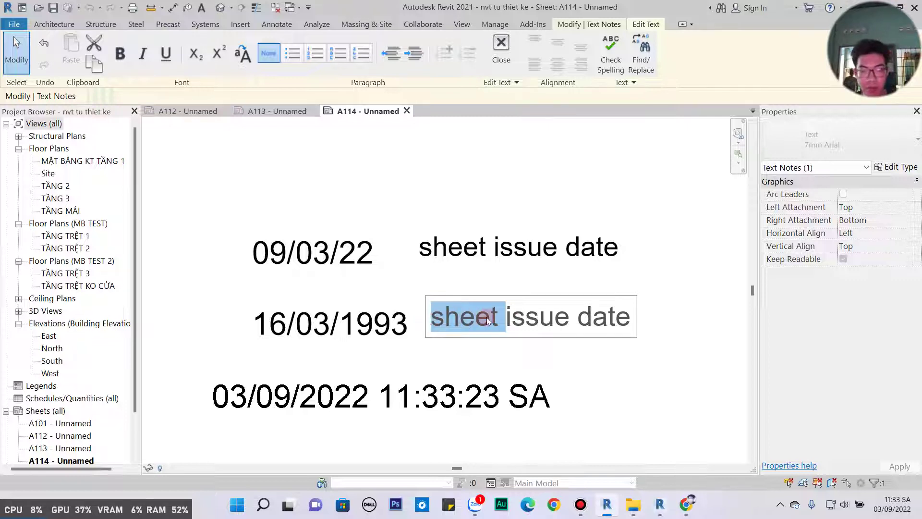
drag(498, 317, 442, 316)
key(Delete)
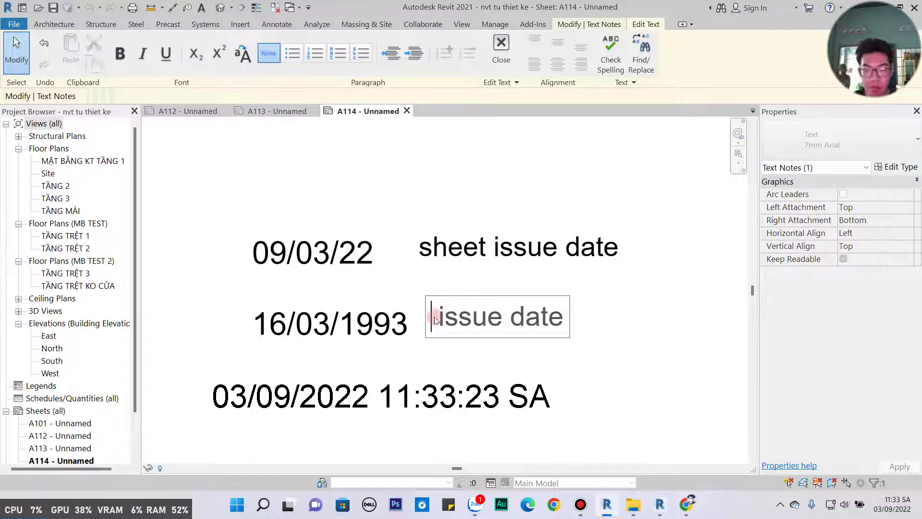
text(projec )
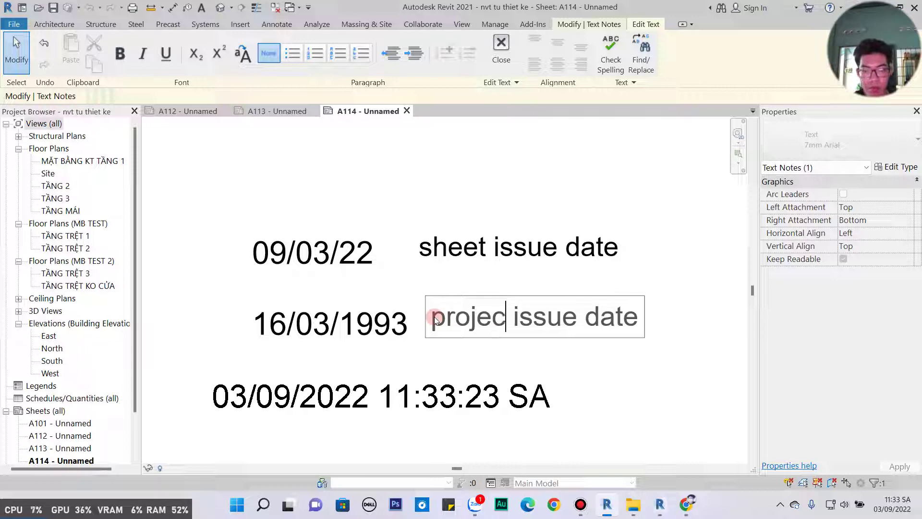
text(t)
click(643, 385)
scroll(641, 383, down, 1)
scroll(521, 356, down, 2)
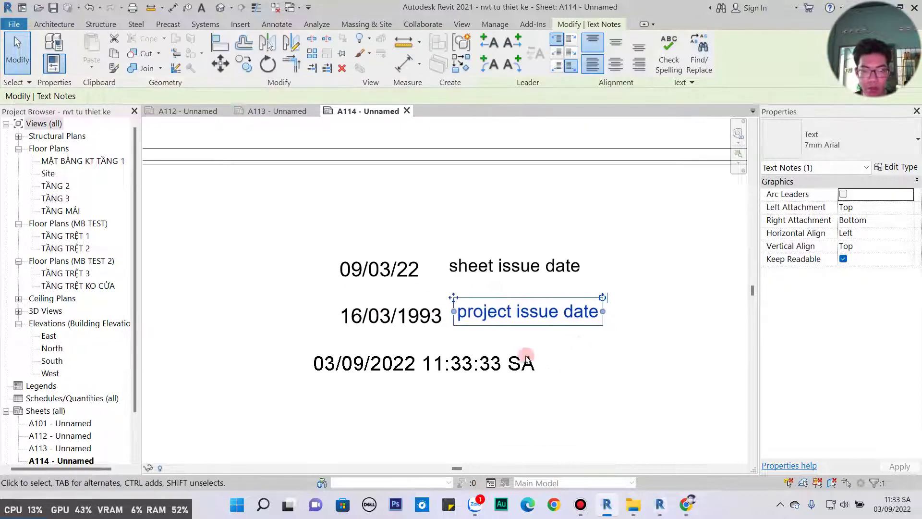
scroll(515, 370, up, 2)
- Inspect the date/time stamp label parameters in the title block family without changing them
click(514, 369)
click(660, 504)
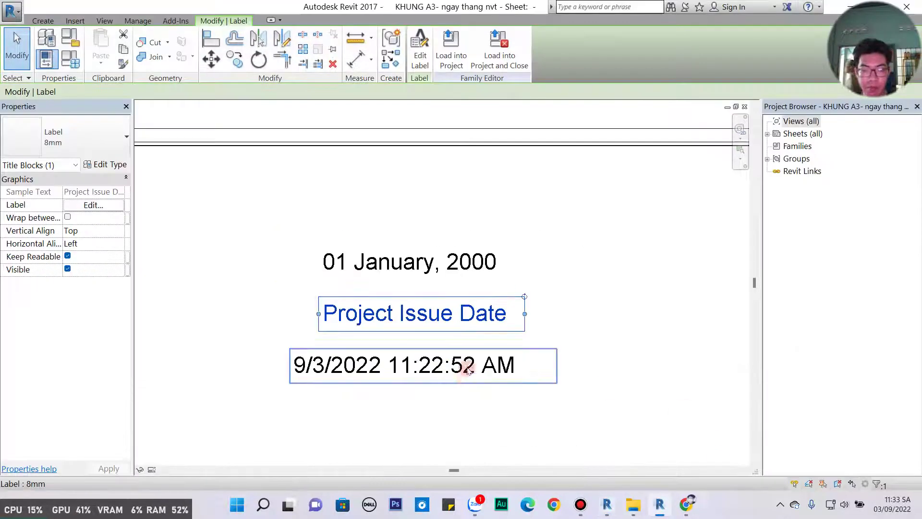
click(467, 366)
click(424, 63)
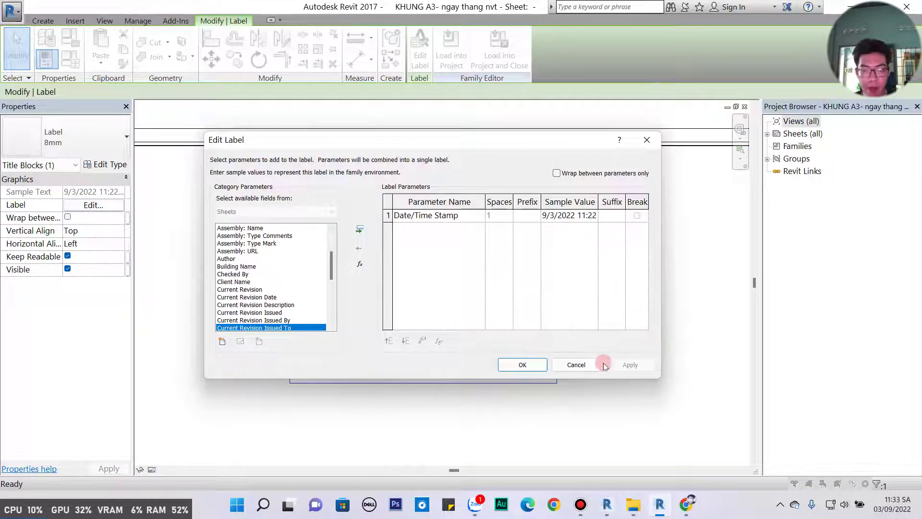
click(601, 365)
- Copy the project issue date note beside the 03/09/2022 timestamp on sheet A114
click(607, 504)
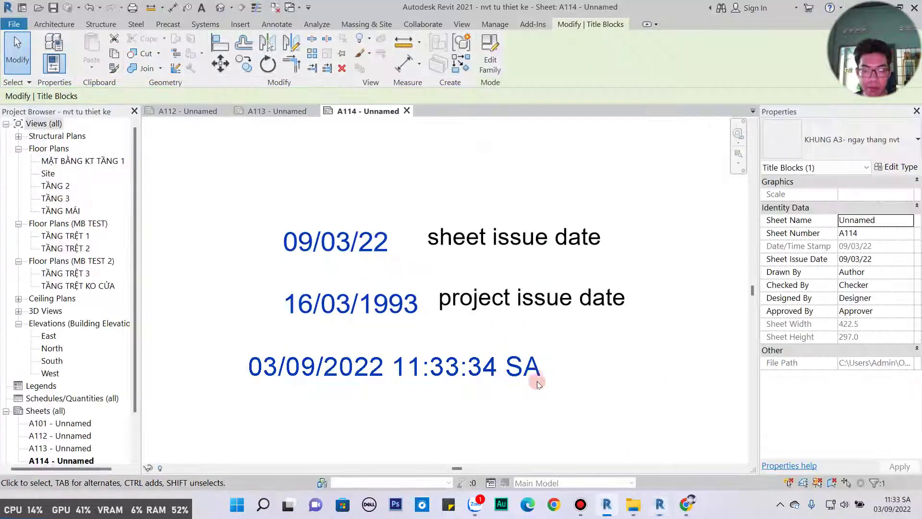
key(Escape)
click(526, 308)
key(c)
key(o)
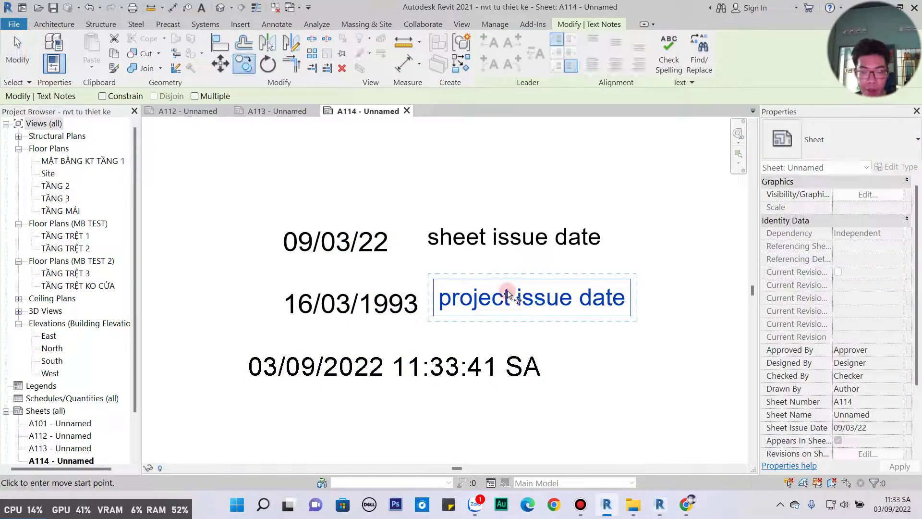
click(508, 294)
click(636, 361)
- Reword the new copy from 'project issue date' to 'date/time stam'
scroll(636, 361, down, 2)
middle_drag(632, 356, 546, 355)
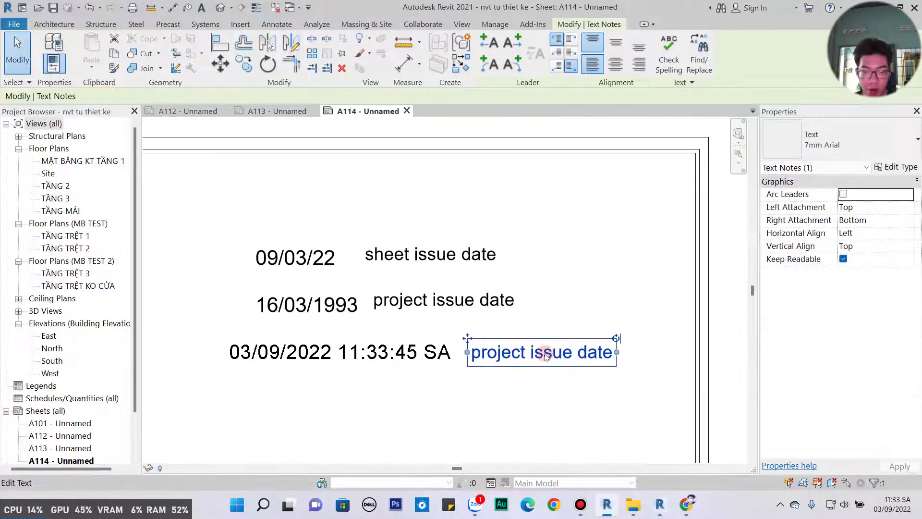
scroll(546, 355, up, 2)
double_click(521, 353)
drag(522, 353, 435, 357)
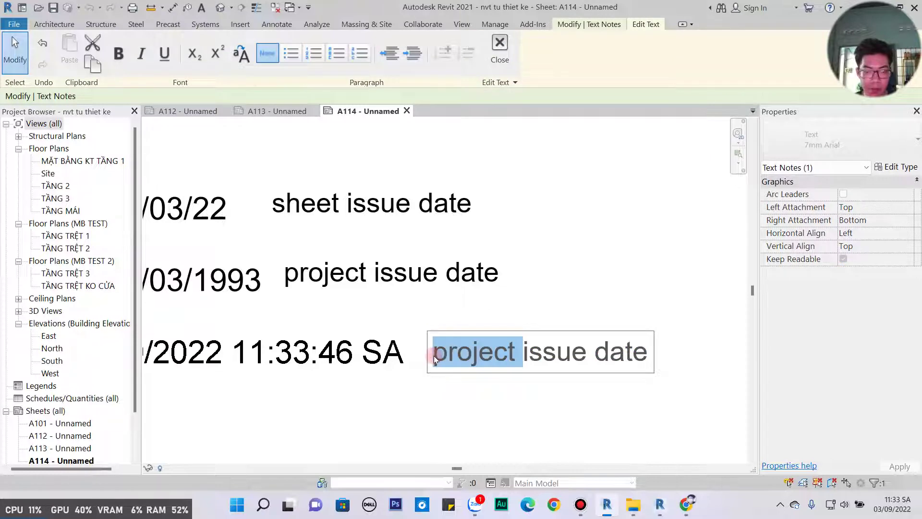
key(BackSpace)
text(date)
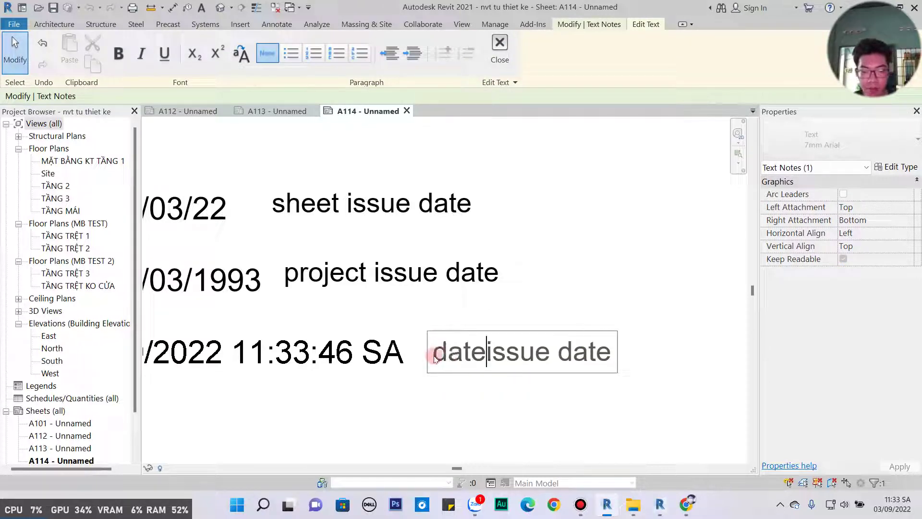
text(/time)
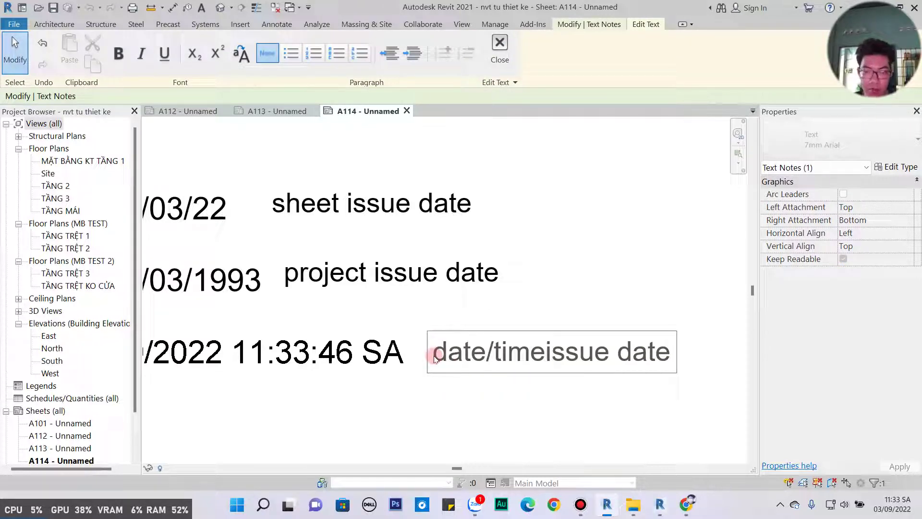
drag(670, 352, 546, 353)
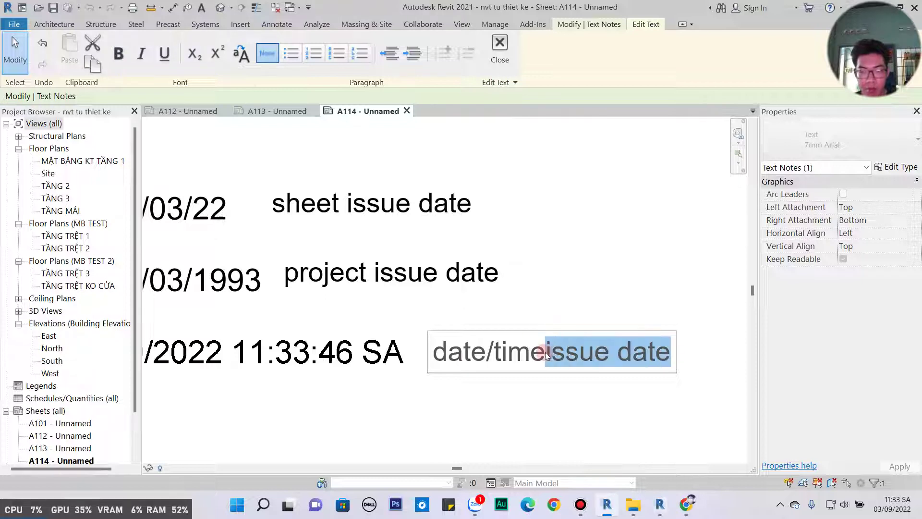
text(stam)
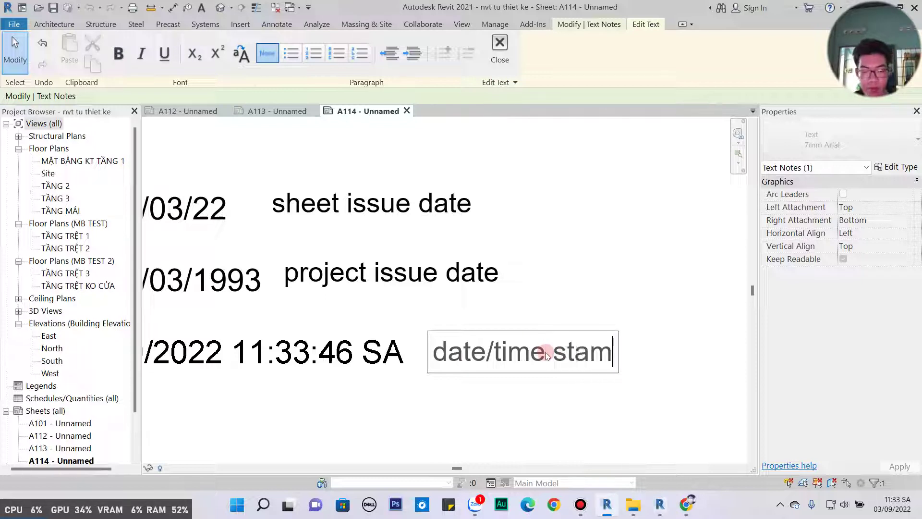
click(549, 379)
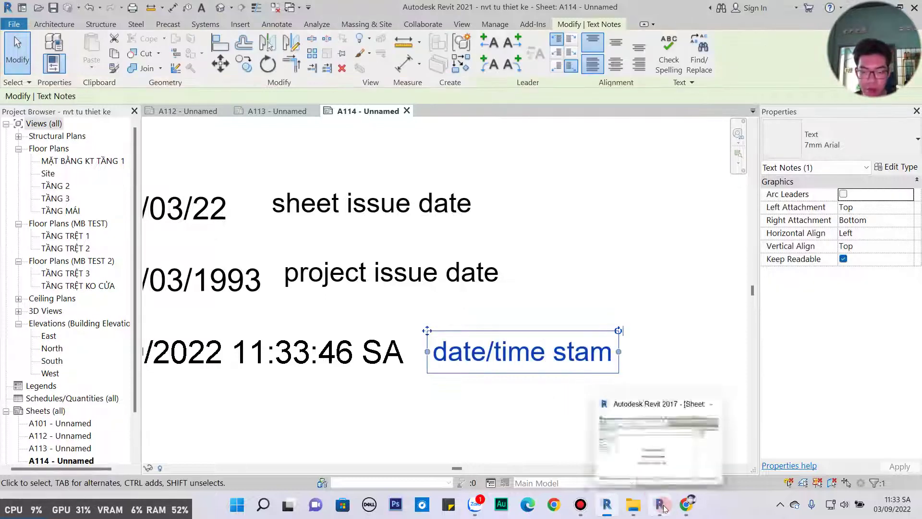
- Check the timestamp label parameters in the title block family, then return to sheet A114
click(660, 504)
click(420, 51)
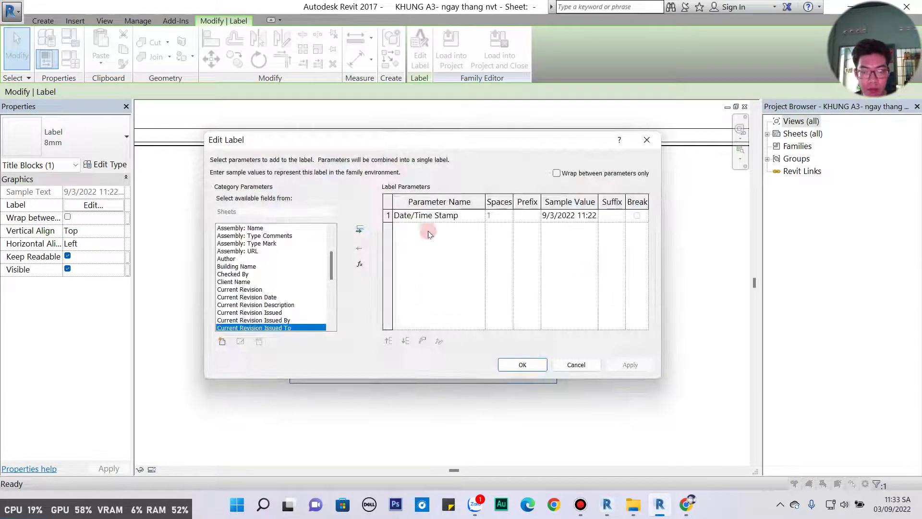
click(576, 364)
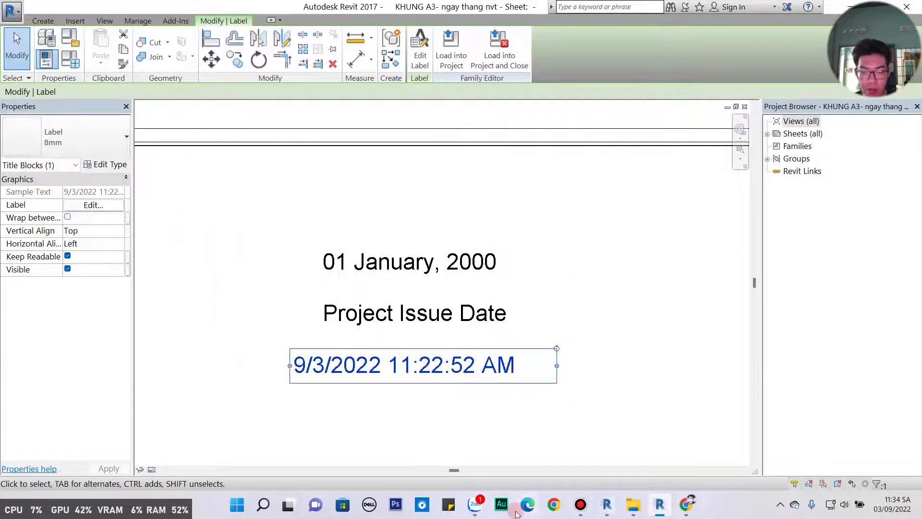
click(614, 510)
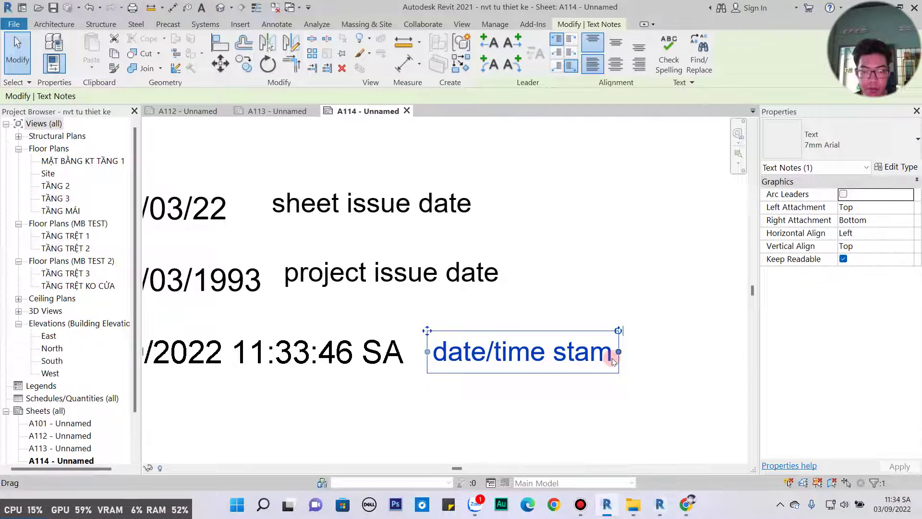
- Complete the third note so it reads 'date/time stamp' in full
double_click(619, 353)
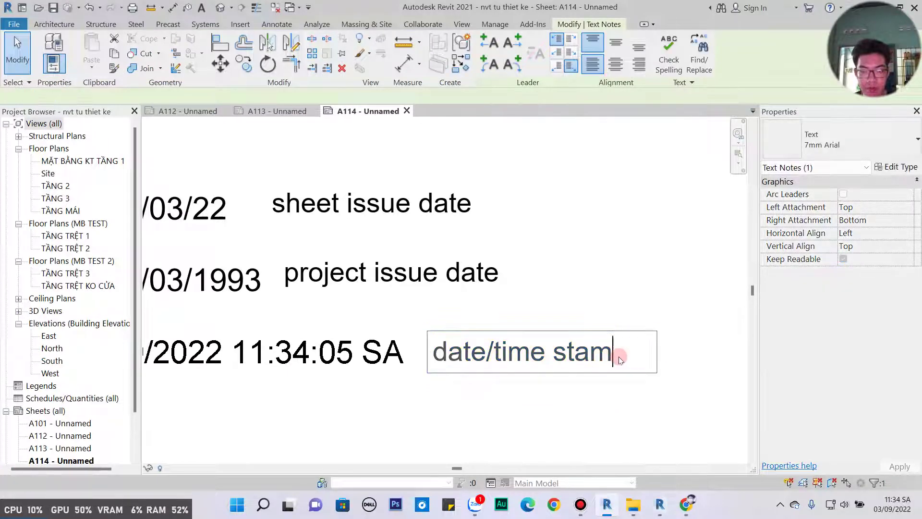
click(631, 254)
scroll(557, 313, down, 3)
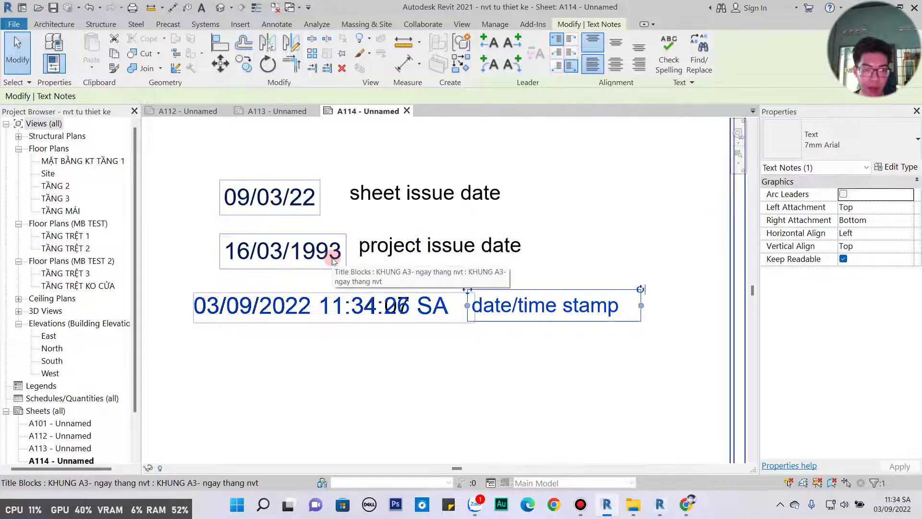
- Select the sheet issue date note to check it, then deselect everything on sheet A114
click(395, 207)
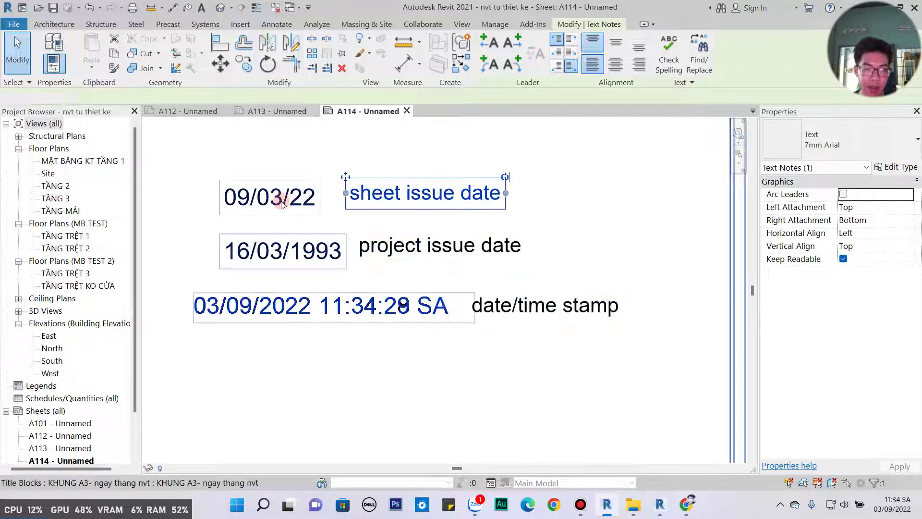
click(288, 196)
click(387, 192)
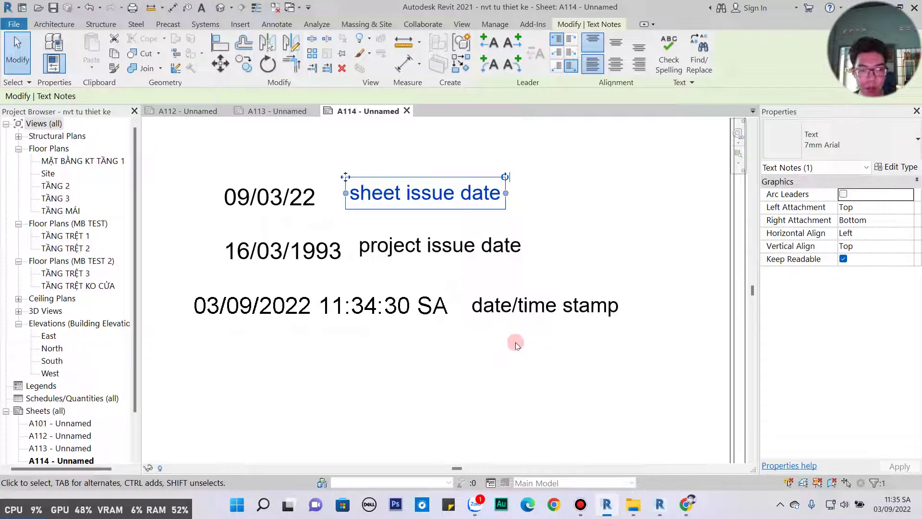
click(404, 371)
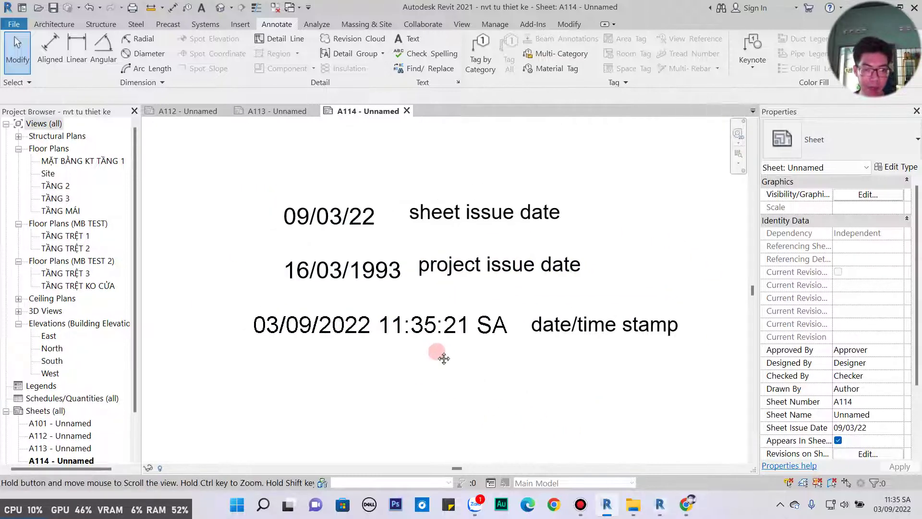
scroll(447, 358, up, 2)
scroll(522, 367, down, 1)
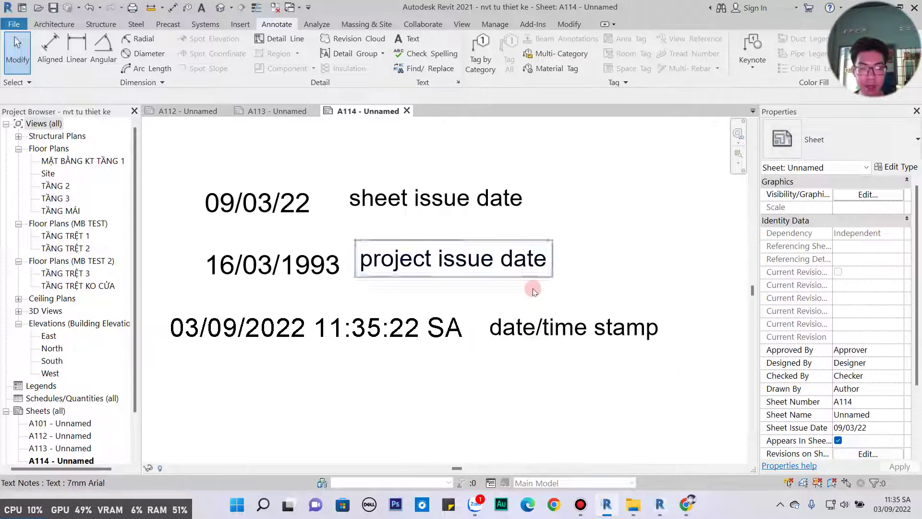